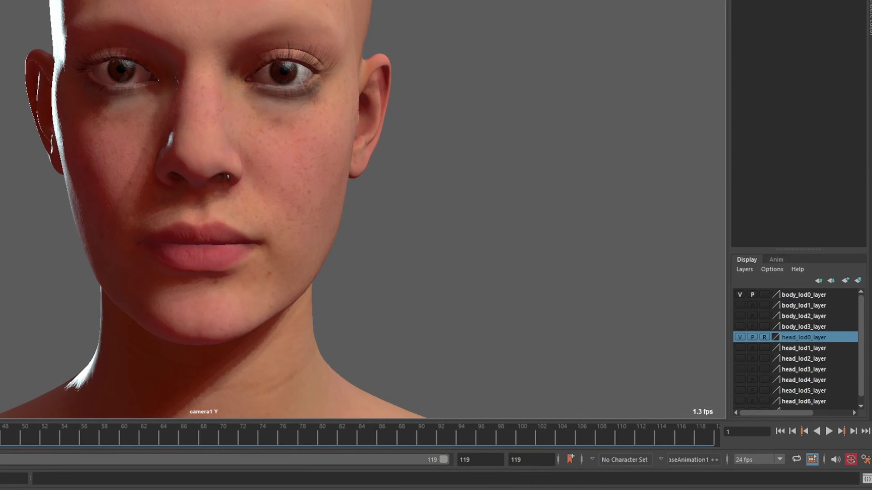
Play the MetaHuman head animation at 24 fps and stop it at frame 36
{"action": "key", "text": "alt+v"}
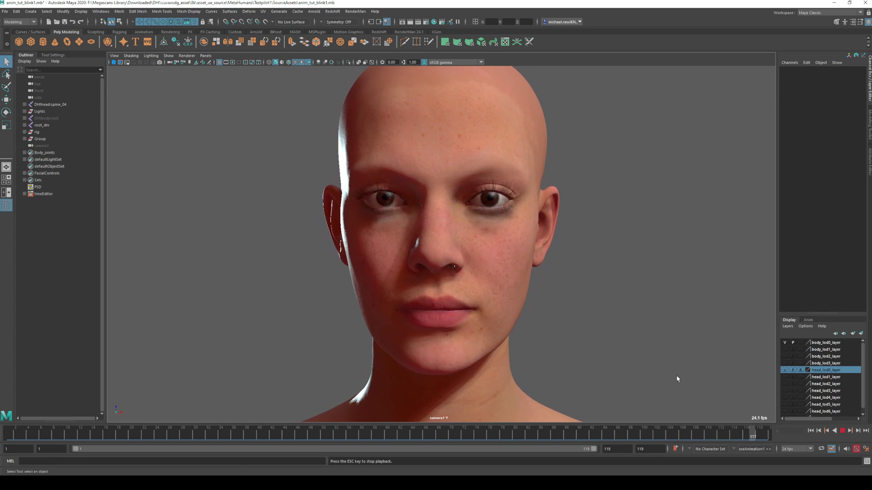
{"action": "key", "text": "Escape"}
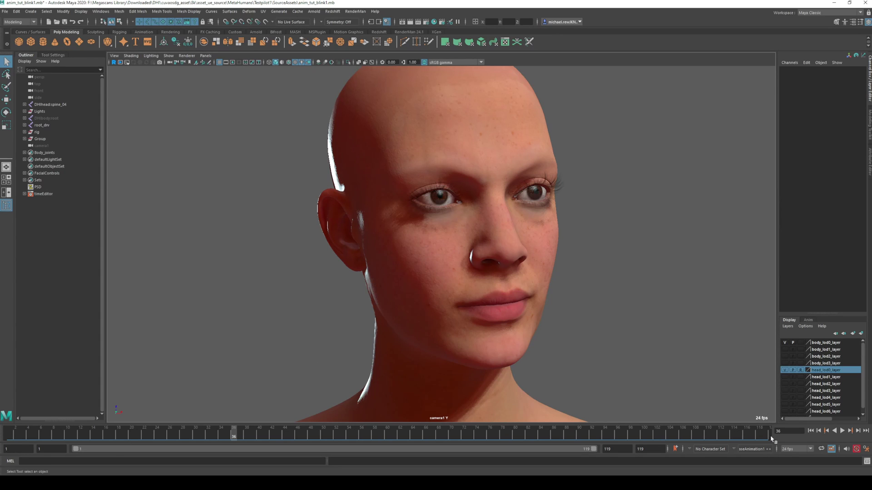
Compare the head_lod0, head_lod1 and head_lod2 layers, then restore the full-detail head_lod0 layer
{"action": "left_click", "coordinate": [784, 371]}
{"action": "left_click", "coordinate": [785, 377]}
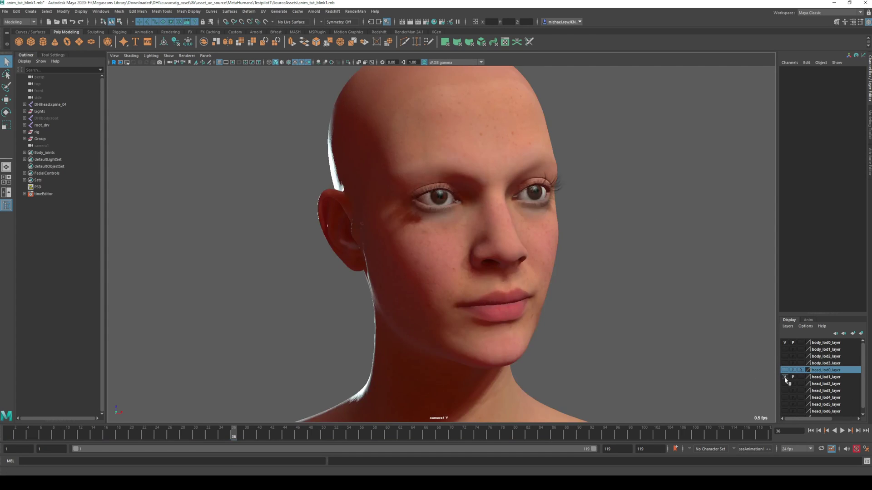
{"action": "left_click", "coordinate": [785, 377]}
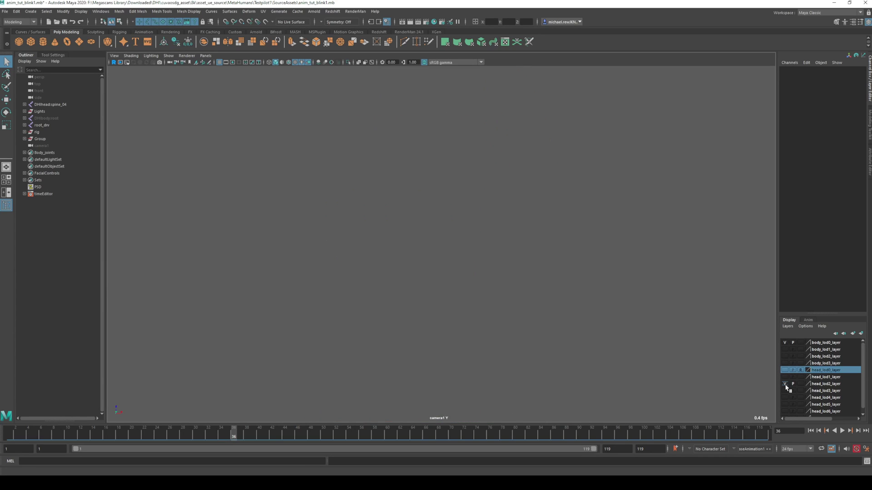
{"action": "left_click", "coordinate": [785, 384]}
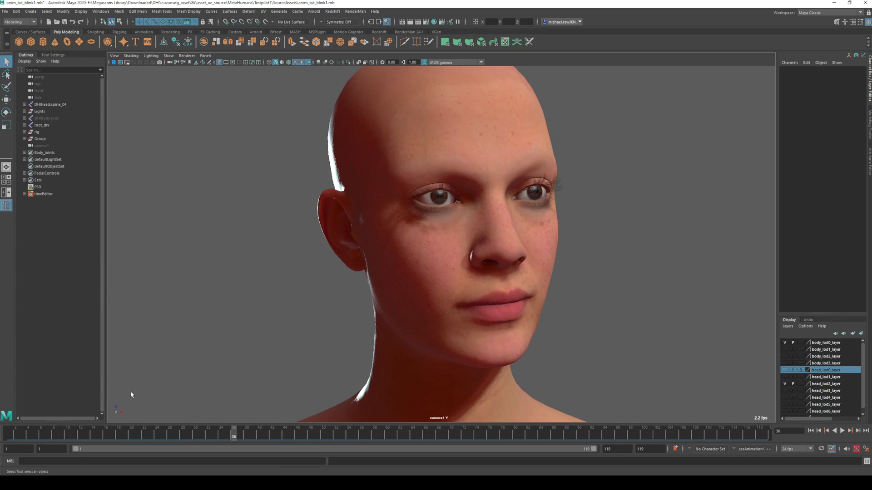
{"action": "key", "text": "ctrl+z"}
{"action": "key", "text": "ctrl+z"}
{"action": "key", "text": "ctrl+z"}
{"action": "key", "text": "ctrl+z"}
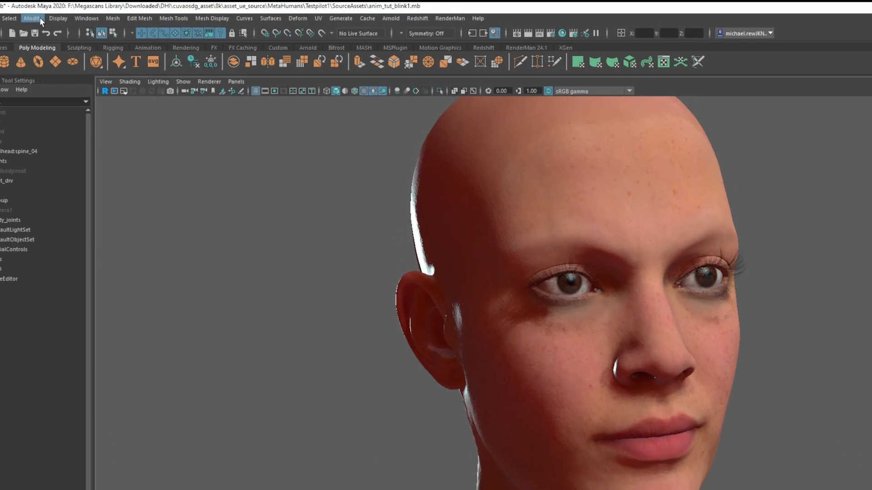
{"action": "left_click", "coordinate": [80, 12]}
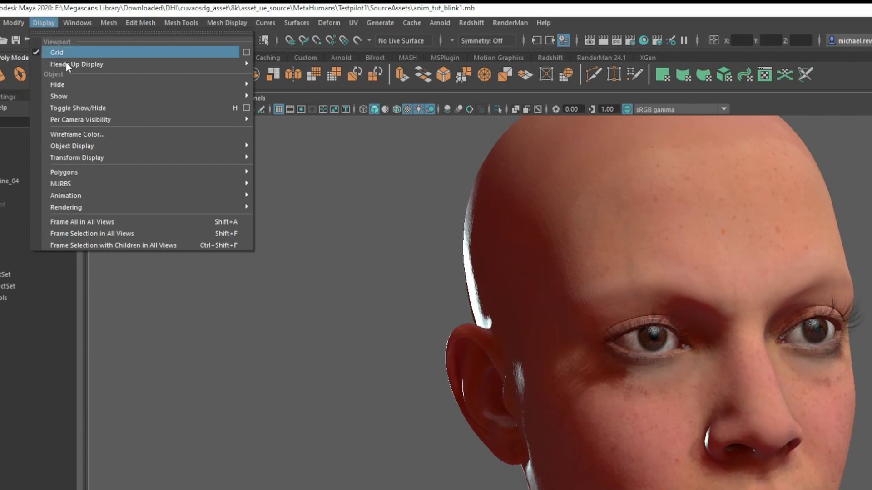
{"action": "mouse_move", "coordinate": [74, 65]}
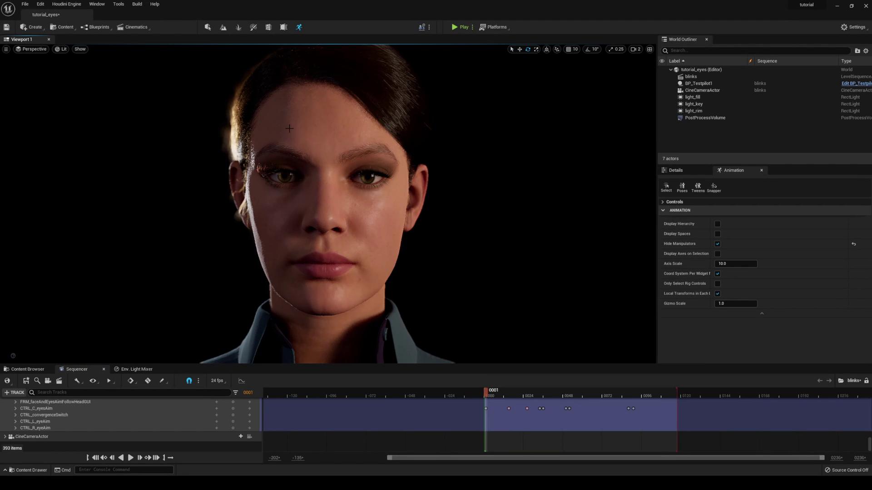
Enable Show FPS in the Unreal viewport and leave the sequence frame rate at 24 fps
{"action": "left_click", "coordinate": [6, 50]}
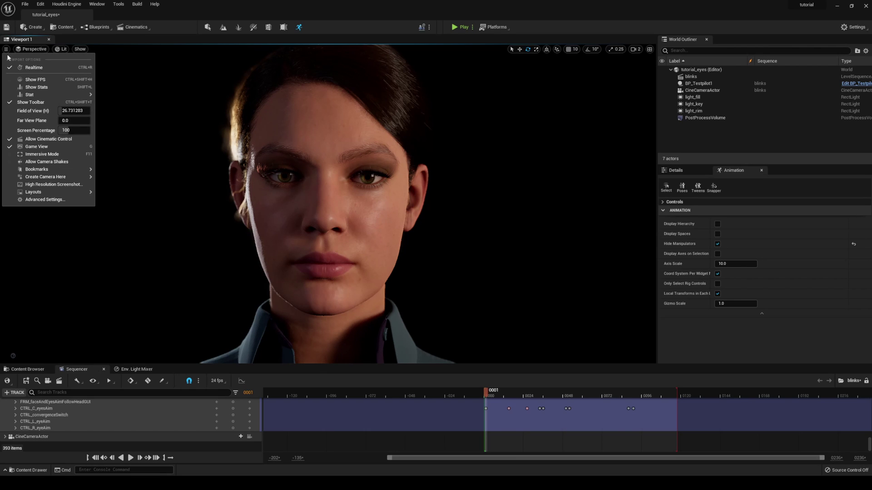
{"action": "left_click", "coordinate": [38, 80]}
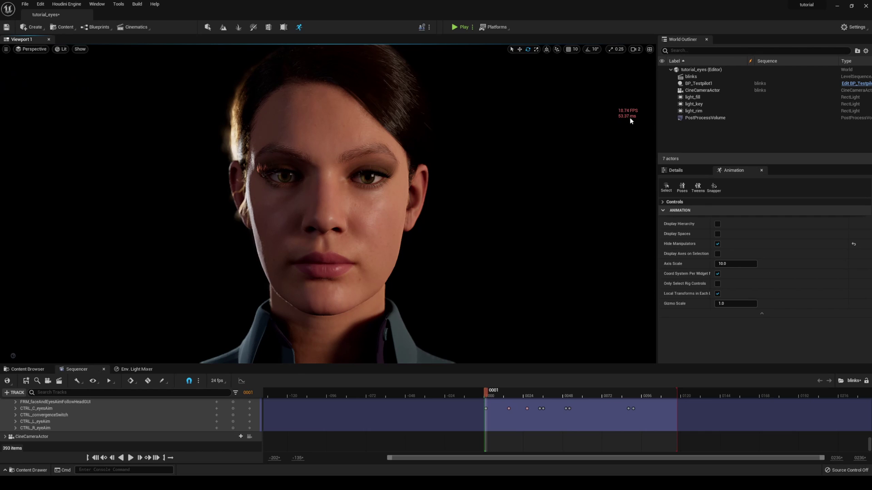
{"action": "left_click", "coordinate": [219, 381]}
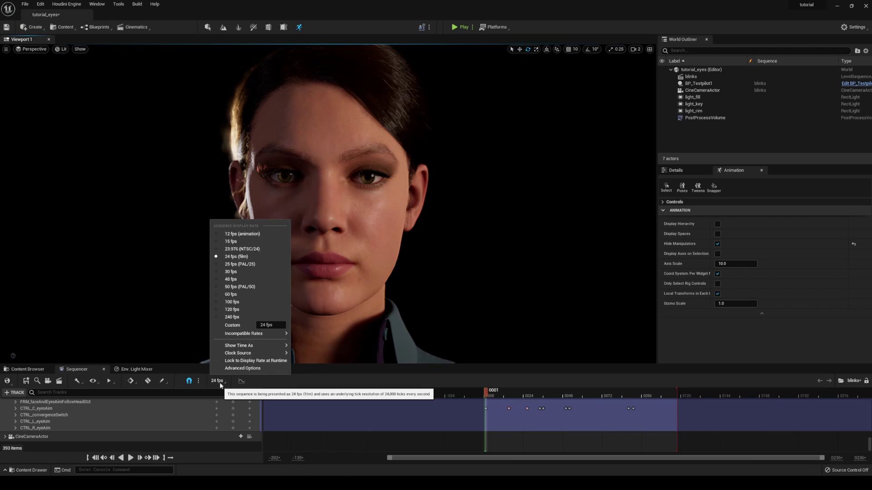
{"action": "left_click", "coordinate": [602, 138]}
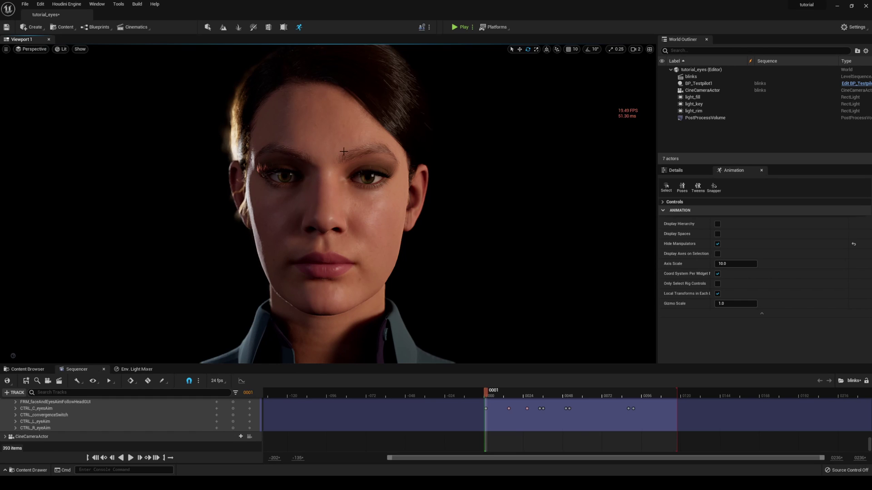
Select the BP_Testpilot1 character in the World Outliner and scroll its Details panel
{"action": "left_click", "coordinate": [552, 131]}
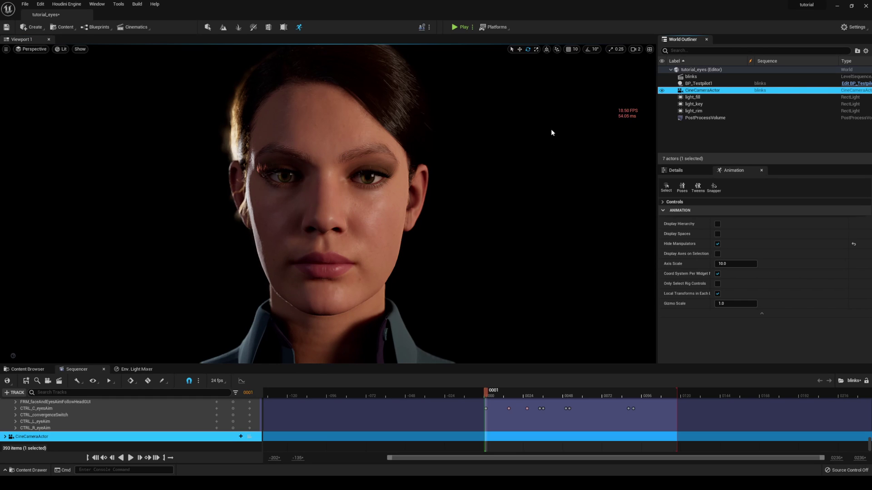
{"action": "left_click", "coordinate": [695, 171]}
{"action": "left_click", "coordinate": [690, 84]}
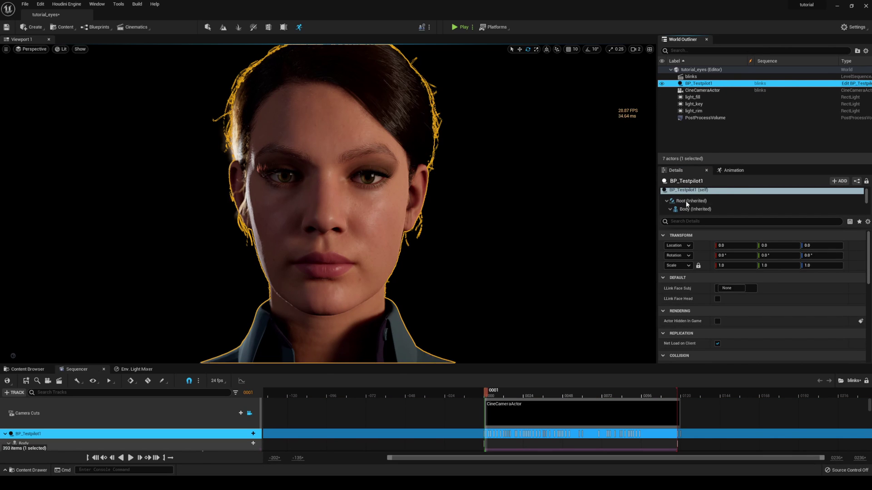
{"action": "scroll", "coordinate": [707, 208], "scroll_direction": "down", "scroll_amount": 2}
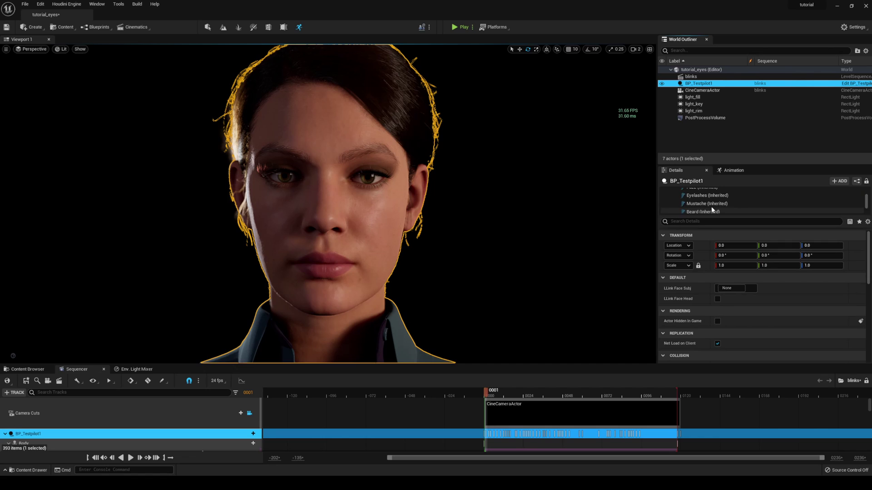
{"action": "scroll", "coordinate": [711, 207], "scroll_direction": "down", "scroll_amount": 3}
Set the LODSync component's Forced LOD to 3 and play the blinks sequence
{"action": "left_click", "coordinate": [710, 202]}
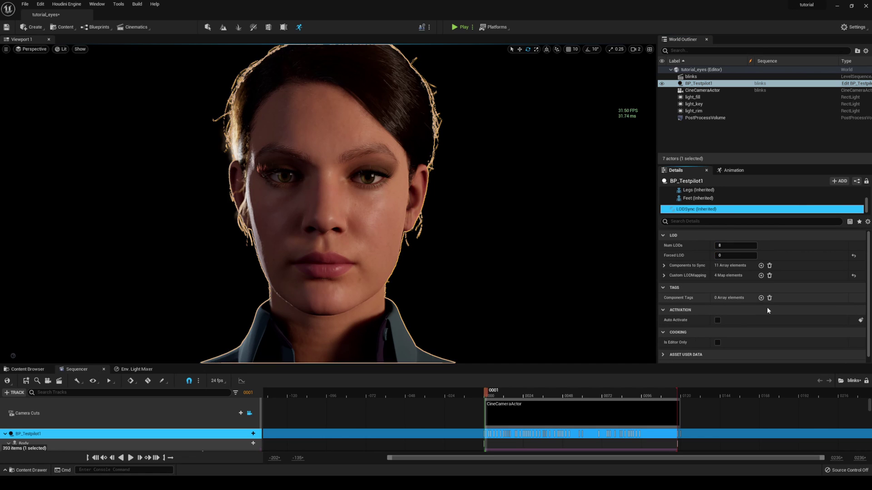
{"action": "left_click", "coordinate": [734, 256]}
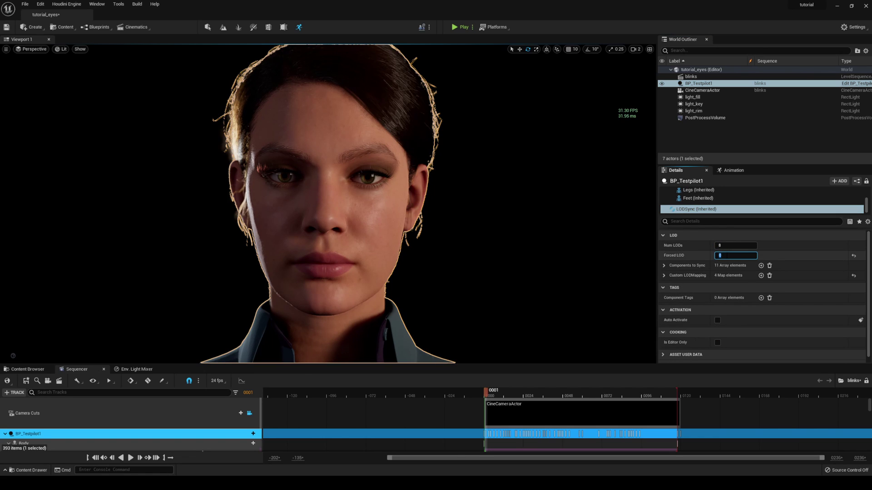
{"action": "key", "text": "Return"}
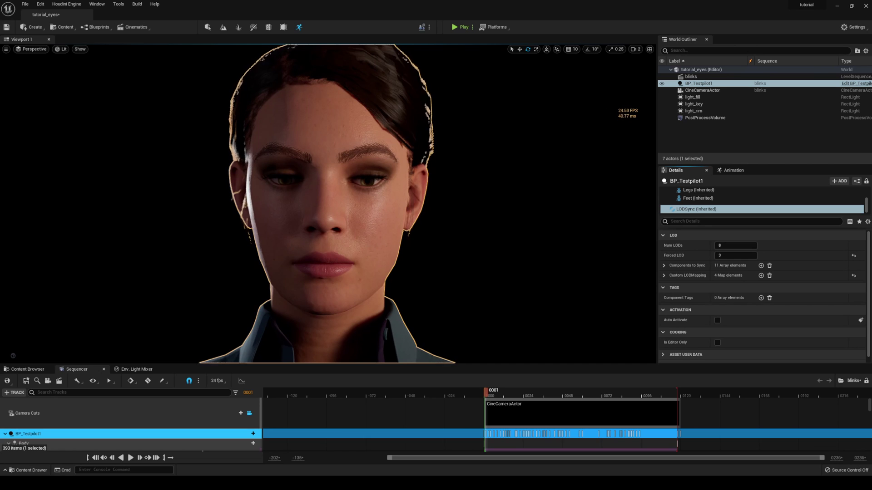
{"action": "key", "text": "space"}
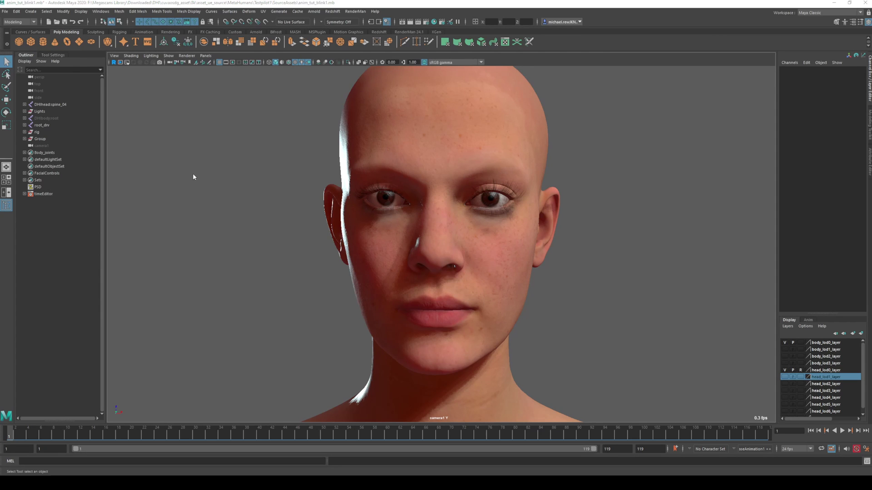
Show the facial control board beside the head, select FKHead_M and play the animation
{"action": "key", "text": "space"}
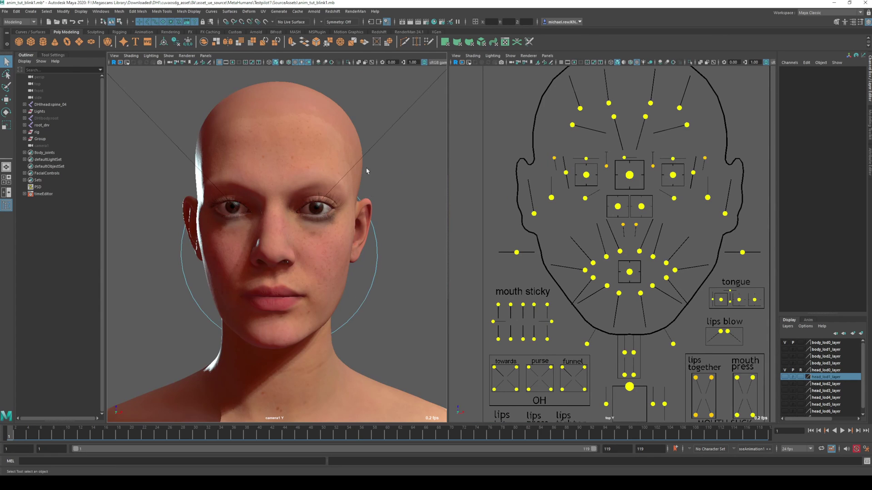
{"action": "left_click", "coordinate": [352, 295]}
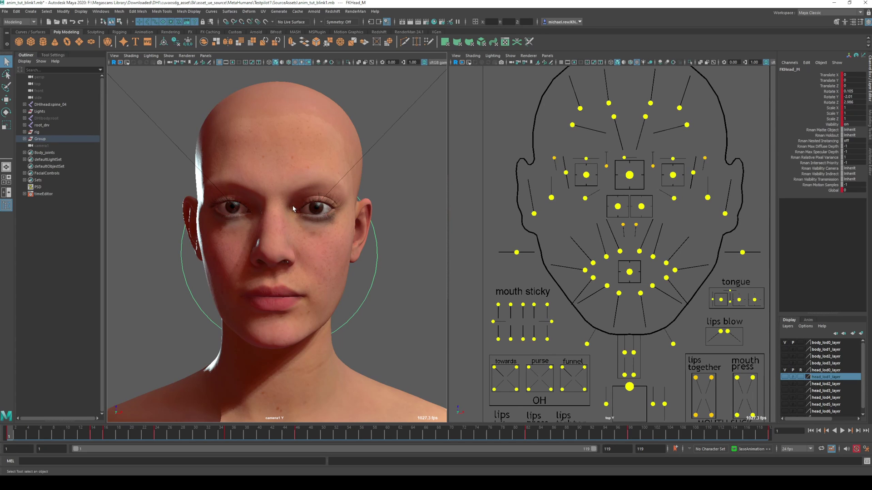
{"action": "key", "text": "alt+v"}
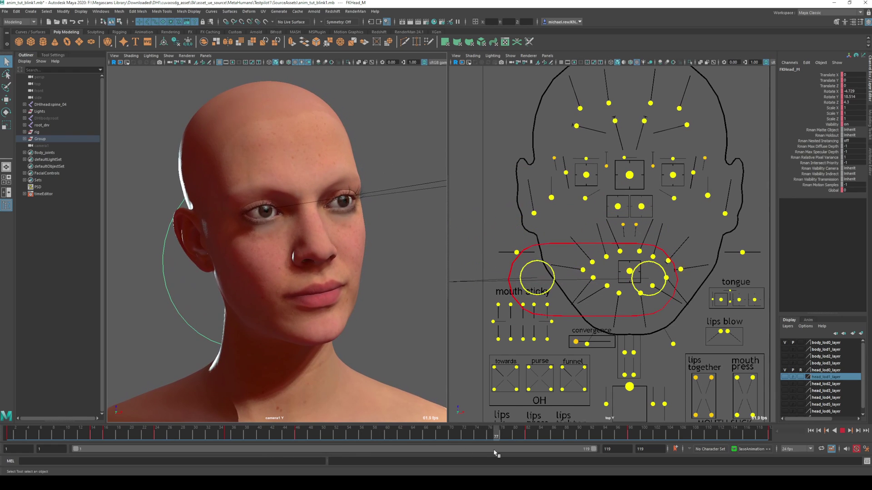
Zoom the top view onto the SWITCHES area and select the lower look-at switch
{"action": "scroll", "coordinate": [692, 227], "scroll_direction": "down", "scroll_amount": 2}
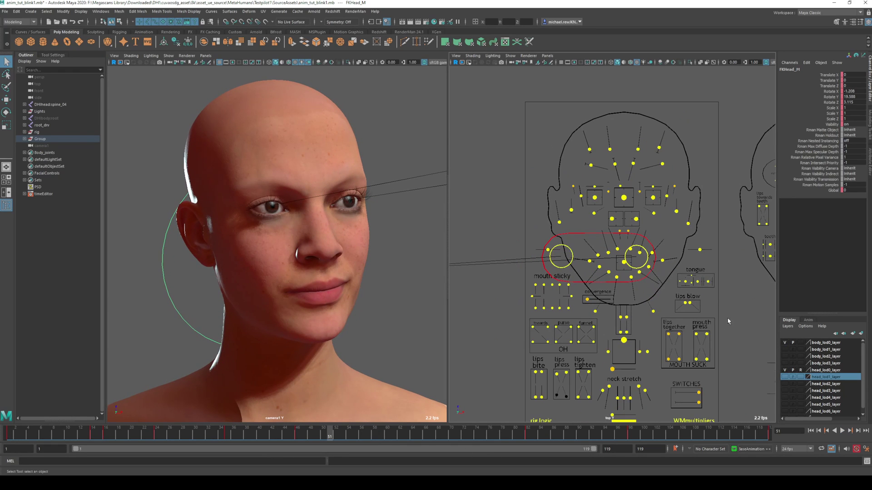
{"action": "scroll", "coordinate": [728, 321], "scroll_direction": "up", "scroll_amount": 5}
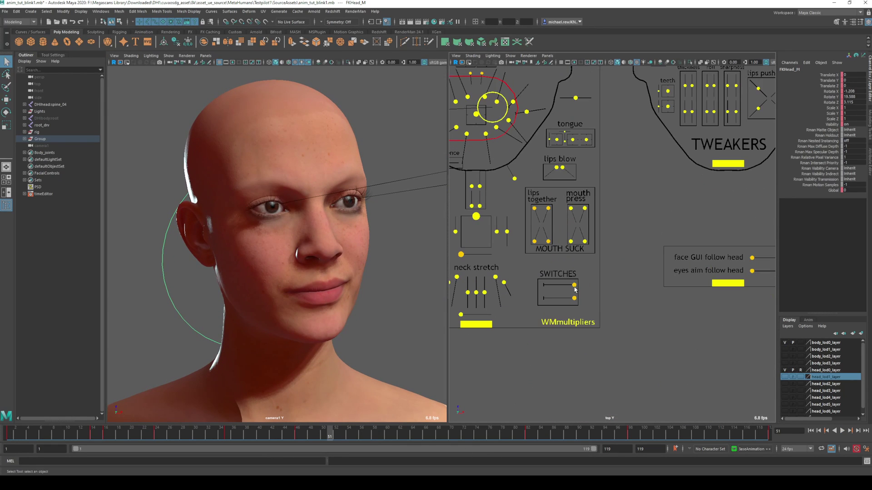
{"action": "left_click", "coordinate": [574, 299]}
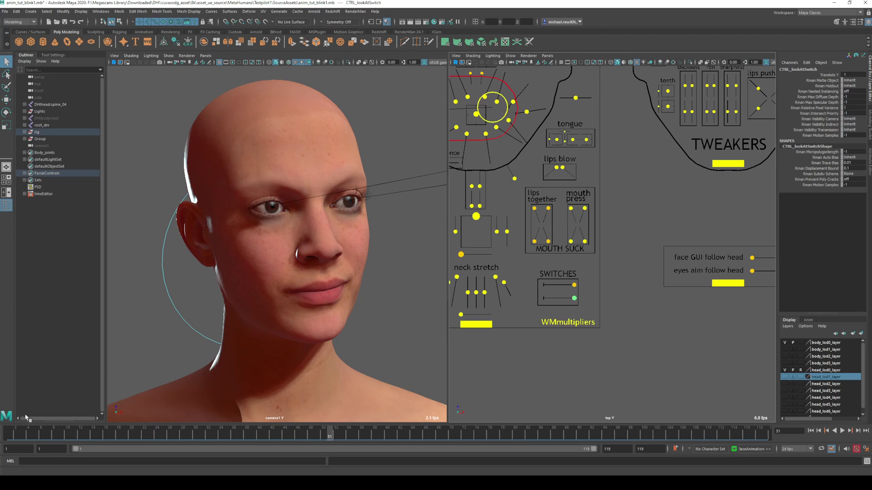
From frame 1, slide CTRL_lookAtSwitch left along X, replay to frame 5, reselect FKHead_M
{"action": "key", "text": "alt+shift+v"}
{"action": "key", "text": "w"}
{"action": "left_click_drag", "start_coordinate": [574, 301], "coordinate": [522, 302]}
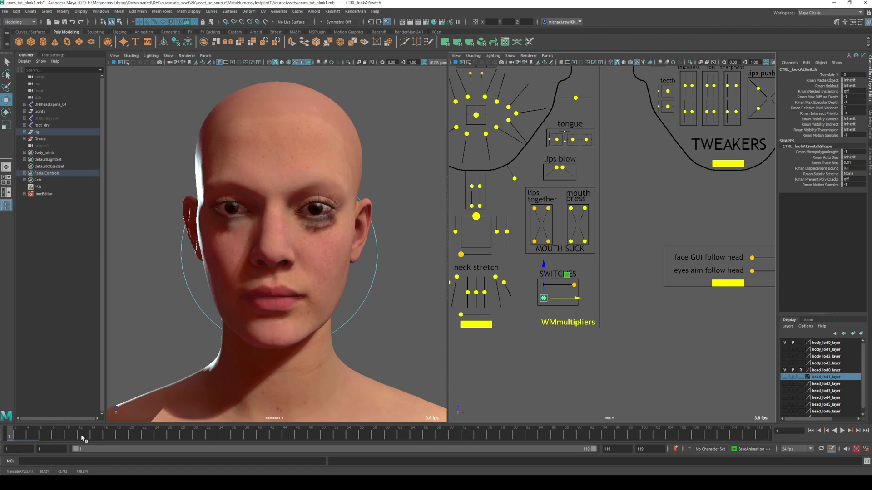
{"action": "key", "text": "alt+v"}
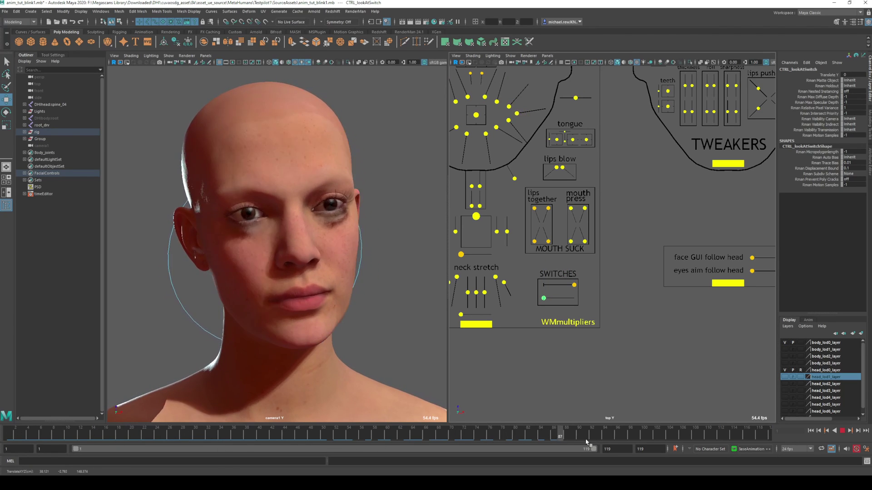
{"action": "key", "text": "alt+v"}
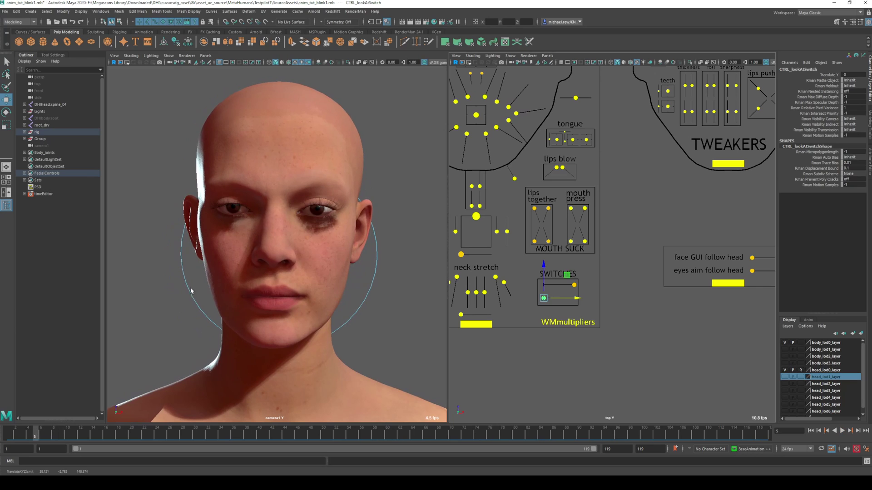
{"action": "left_click", "coordinate": [216, 250]}
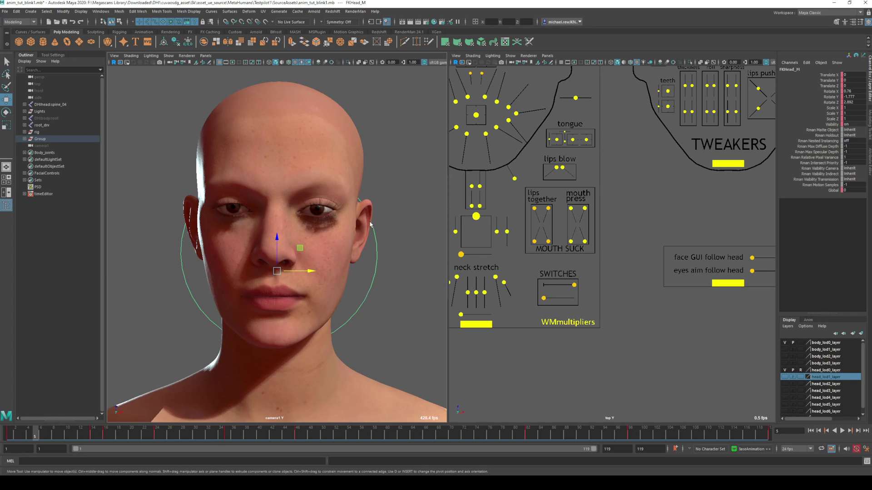
Scrub to frame 38, play on briefly, then jump to frame 17 to watch the blink
{"action": "left_click_drag", "start_coordinate": [83, 436], "coordinate": [247, 436]}
{"action": "key", "text": "alt+v"}
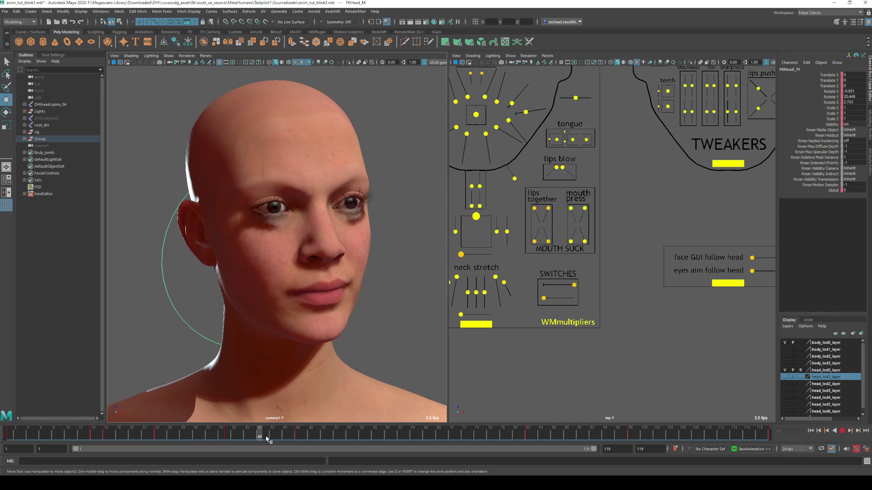
{"action": "key", "text": "alt+v"}
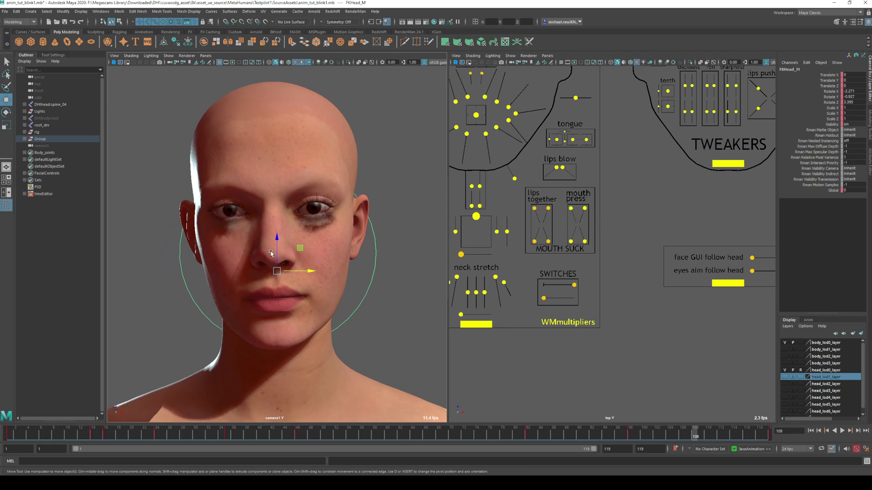
{"action": "left_click", "coordinate": [112, 435]}
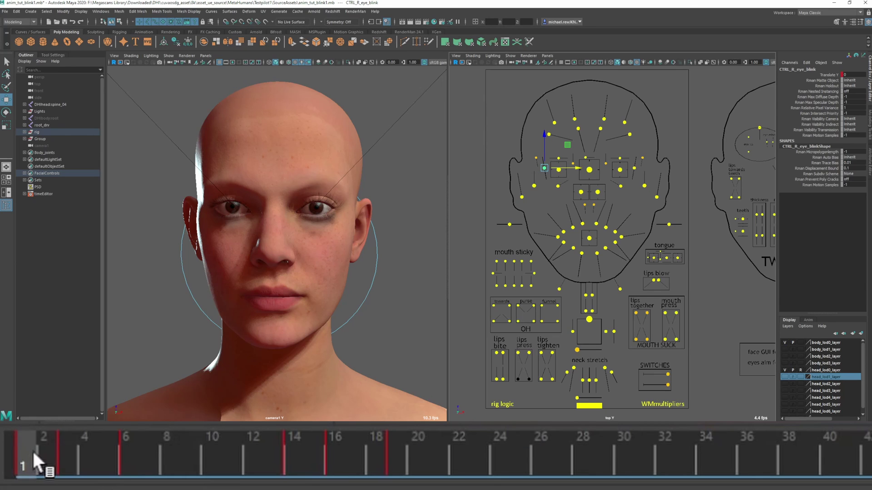
Scrub the blink: eyes shut at frame 3, reopening by frame 6, then on to frame 32
{"action": "left_click_drag", "start_coordinate": [33, 449], "coordinate": [128, 454]}
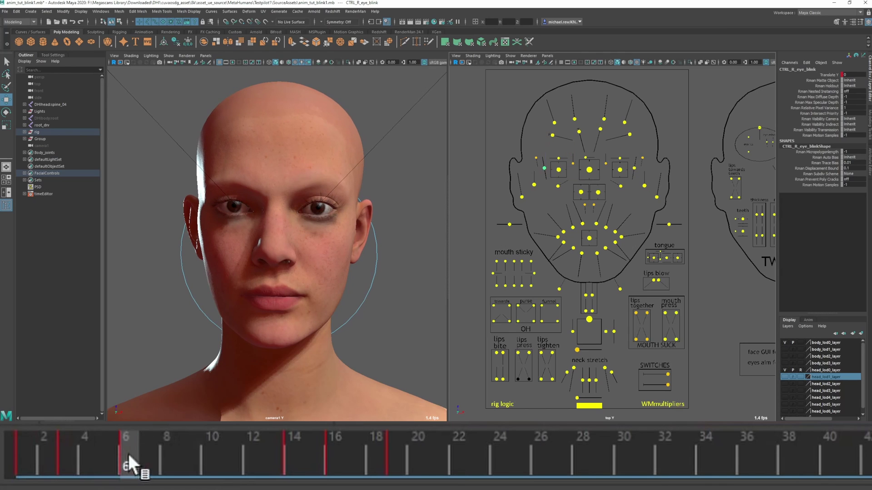
{"action": "left_click", "coordinate": [24, 449]}
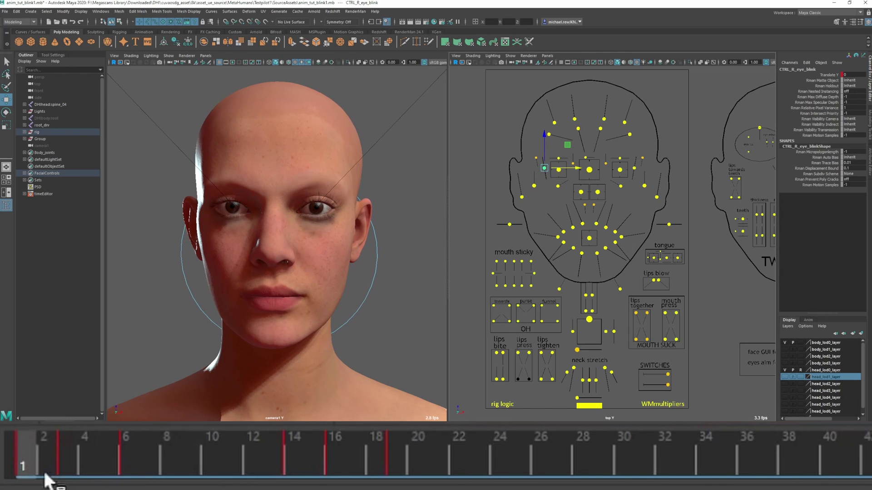
{"action": "left_click", "coordinate": [63, 451]}
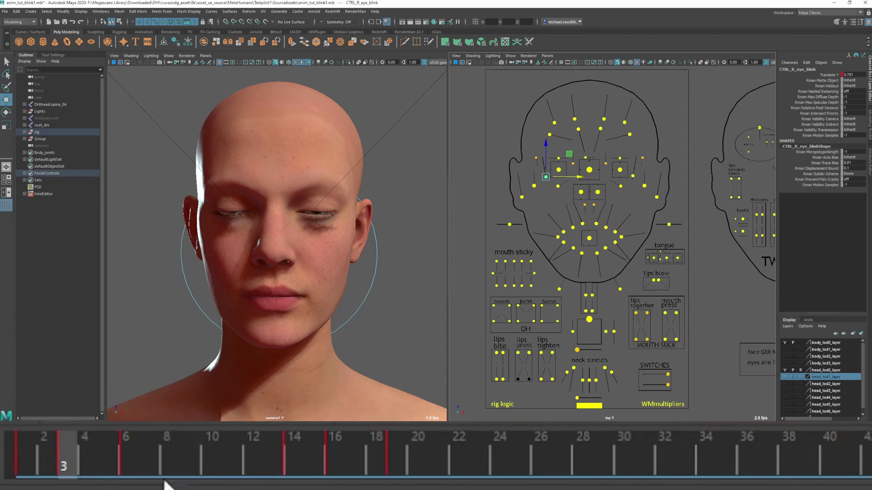
{"action": "left_click_drag", "start_coordinate": [81, 448], "coordinate": [2, 447]}
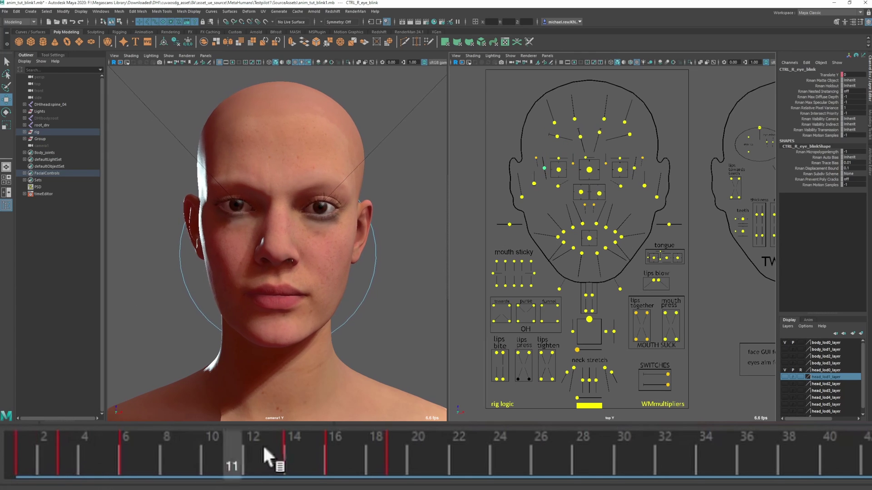
{"action": "left_click_drag", "start_coordinate": [264, 448], "coordinate": [508, 456]}
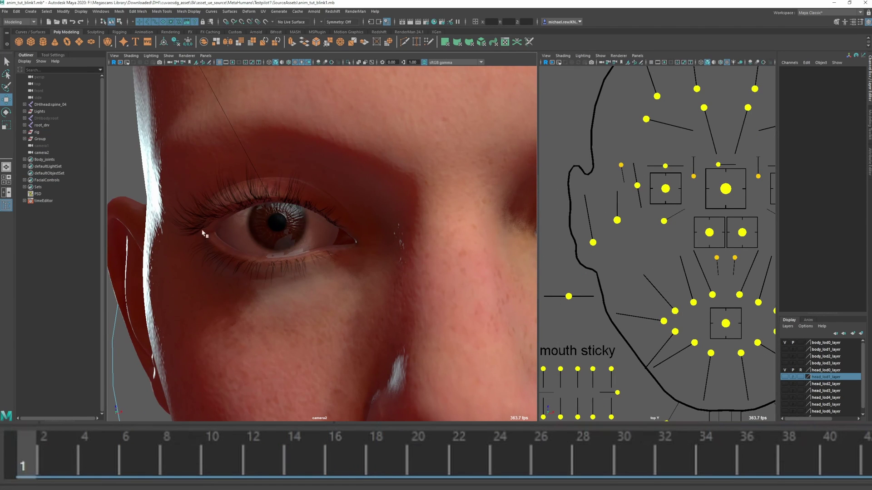
Select CTRL_R_eye_blink, compare the blinks at frames 3 and 16, and orbit camera2 frontally
{"action": "left_click", "coordinate": [637, 185]}
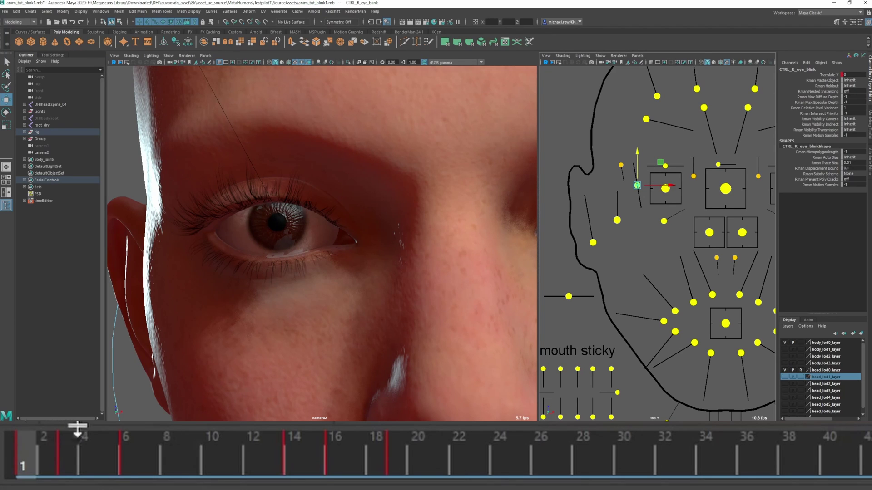
{"action": "left_click_drag", "start_coordinate": [27, 466], "coordinate": [80, 468]}
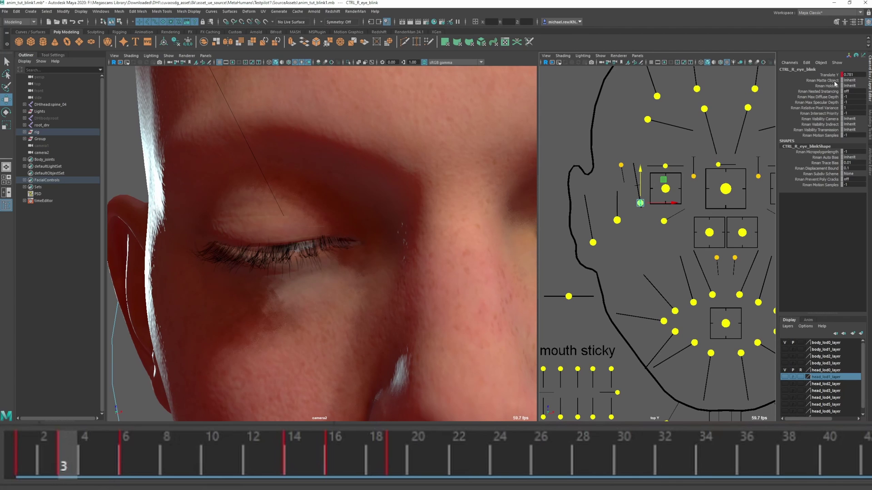
{"action": "left_click", "coordinate": [291, 452]}
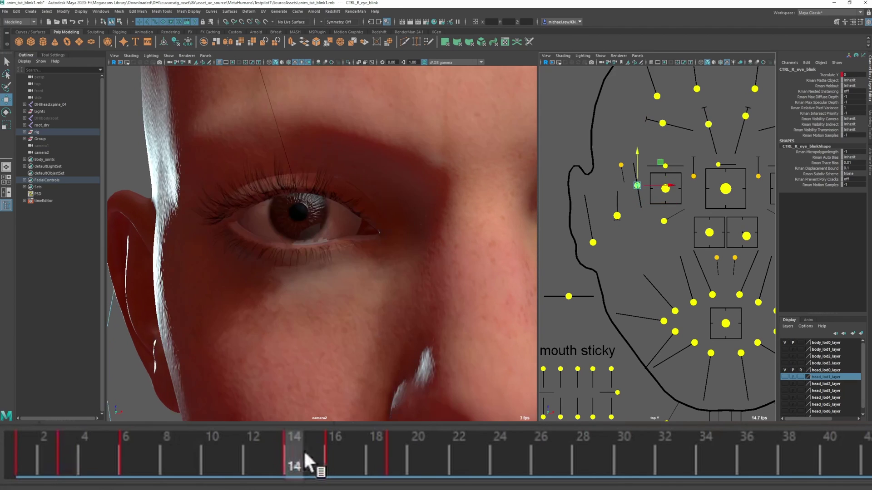
{"action": "left_click_drag", "start_coordinate": [304, 454], "coordinate": [337, 458]}
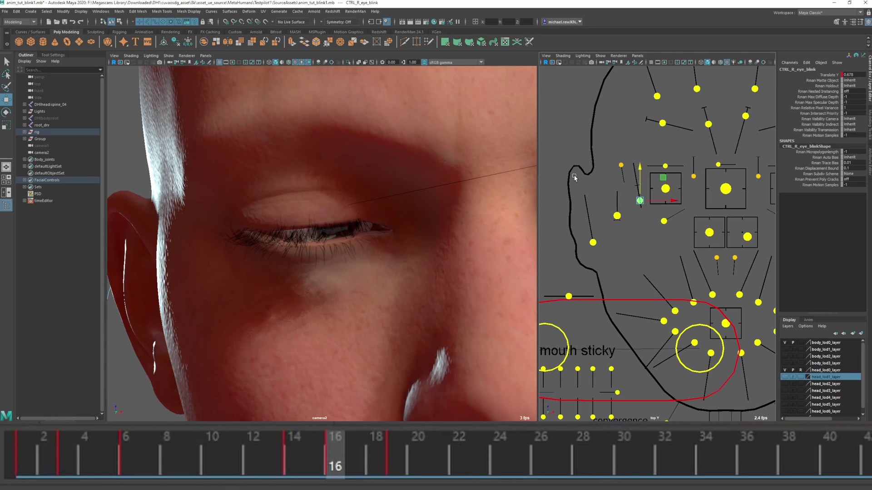
{"action": "left_click_drag", "start_coordinate": [360, 250], "coordinate": [318, 234], "text": "alt"}
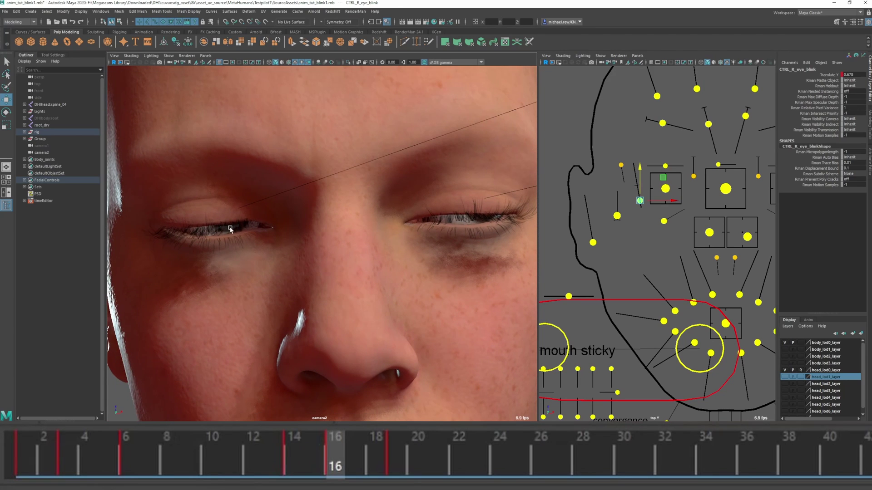
{"action": "left_click", "coordinate": [67, 448]}
{"action": "left_click", "coordinate": [331, 449]}
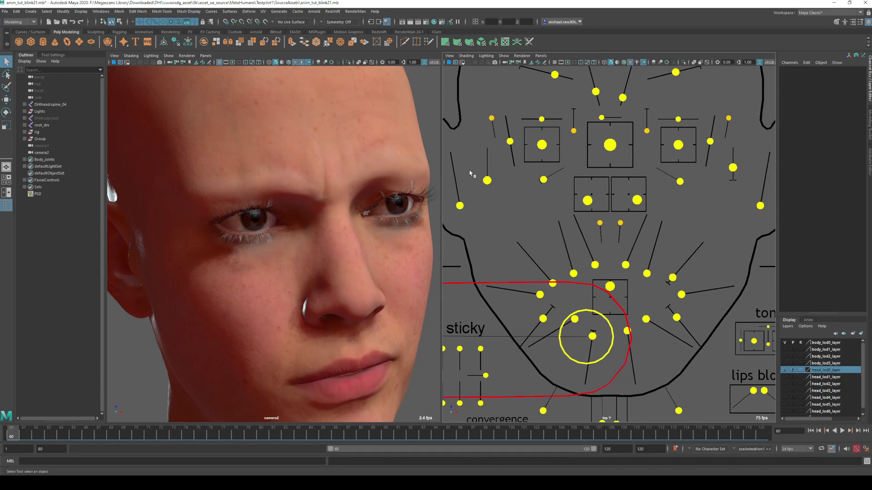
Play the brow-scrunch squint animation, stop it, and select CTRL_R_eye_blink
{"action": "key", "text": "alt+v"}
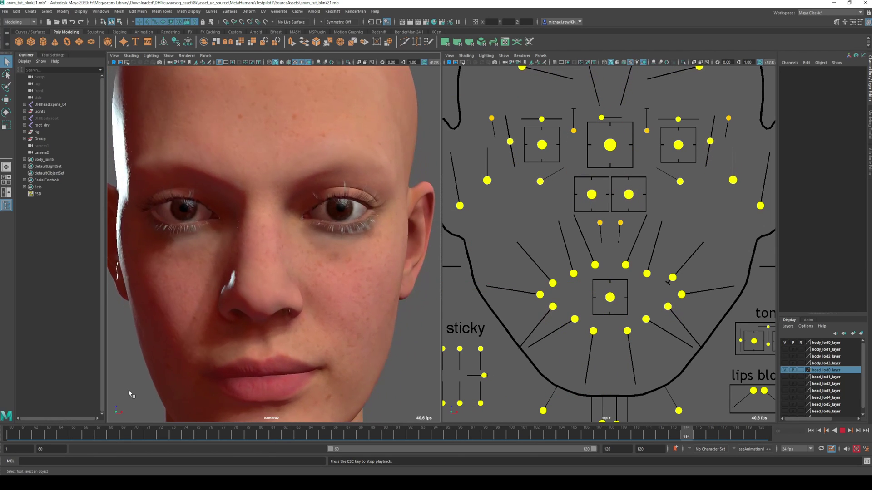
{"action": "key", "text": "Escape"}
{"action": "left_click", "coordinate": [509, 141]}
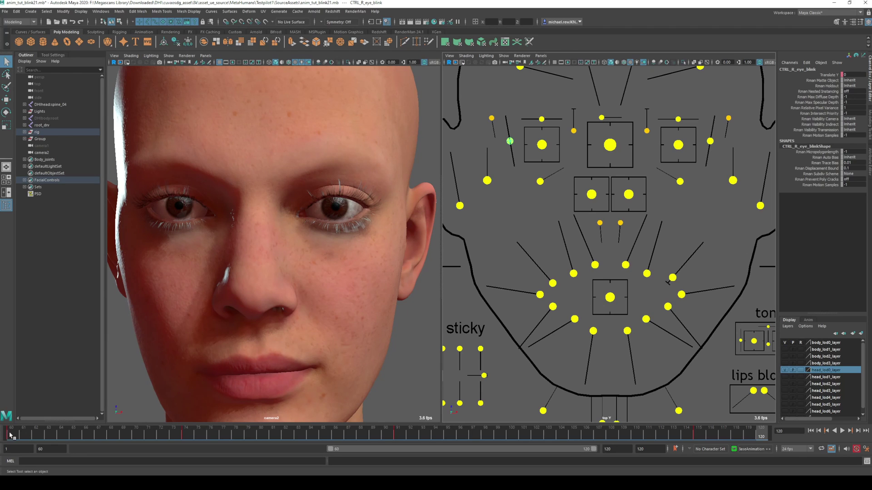
Scrub to the squint key at frame 74 and replay the animation
{"action": "left_click_drag", "start_coordinate": [11, 435], "coordinate": [398, 439]}
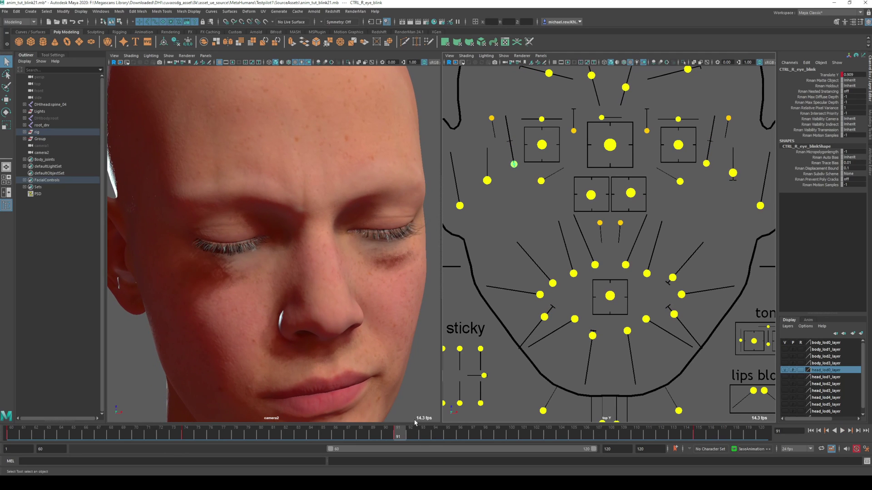
{"action": "left_click", "coordinate": [186, 436]}
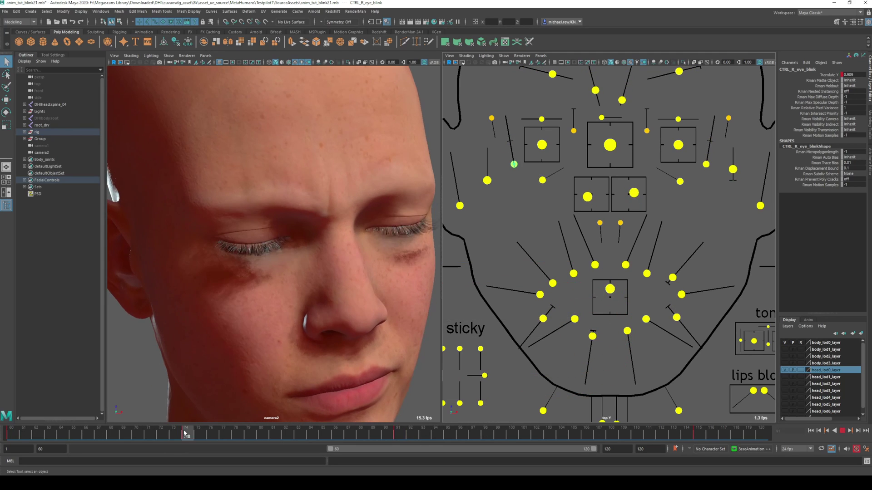
{"action": "key", "text": "alt+v"}
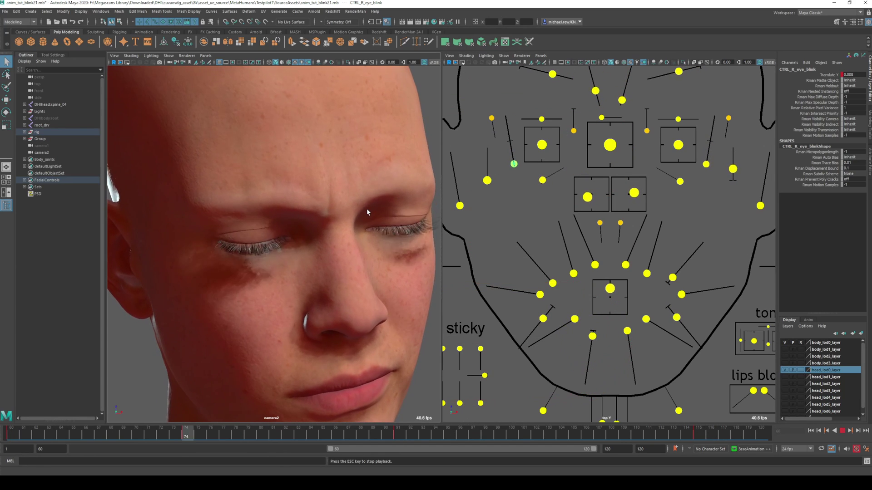
{"action": "key", "text": "alt+v"}
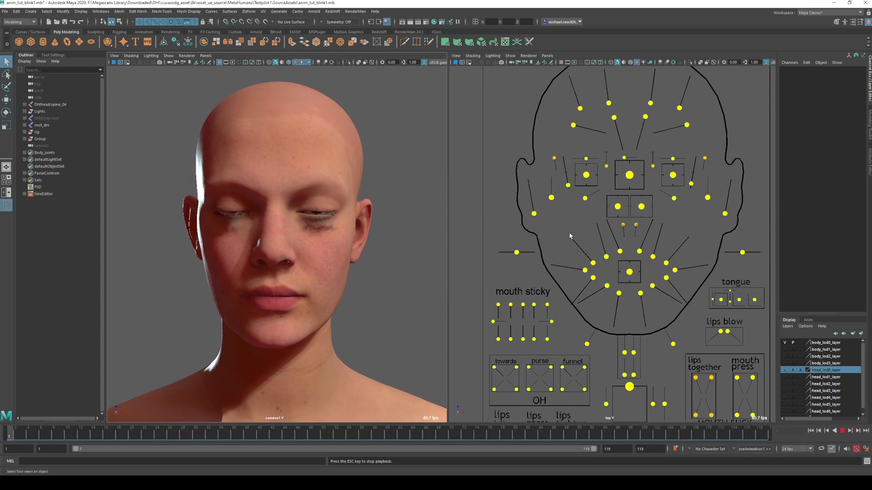
Play and stop the head-turn blink animation, zooming the view out before resuming playback
{"action": "key", "text": "Escape"}
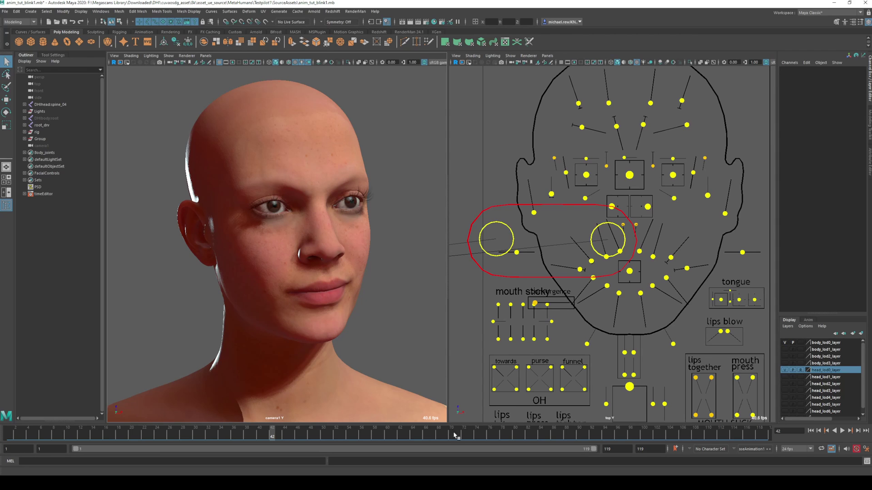
{"action": "key", "text": "alt+v"}
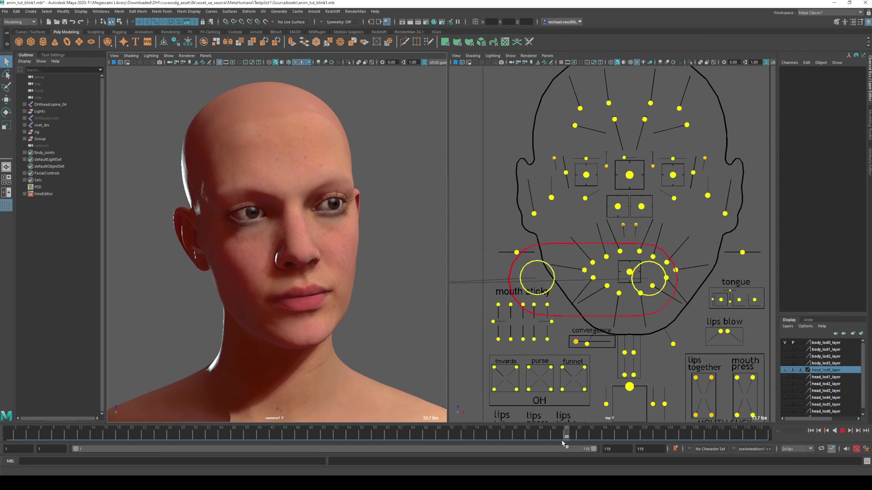
{"action": "key", "text": "alt+v"}
{"action": "scroll", "coordinate": [563, 281], "scroll_direction": "down", "scroll_amount": 5}
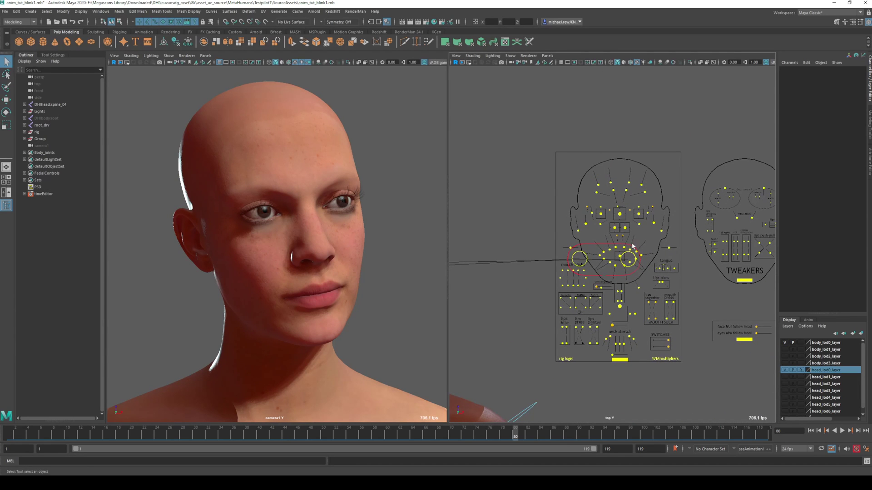
{"action": "key", "text": "alt+v"}
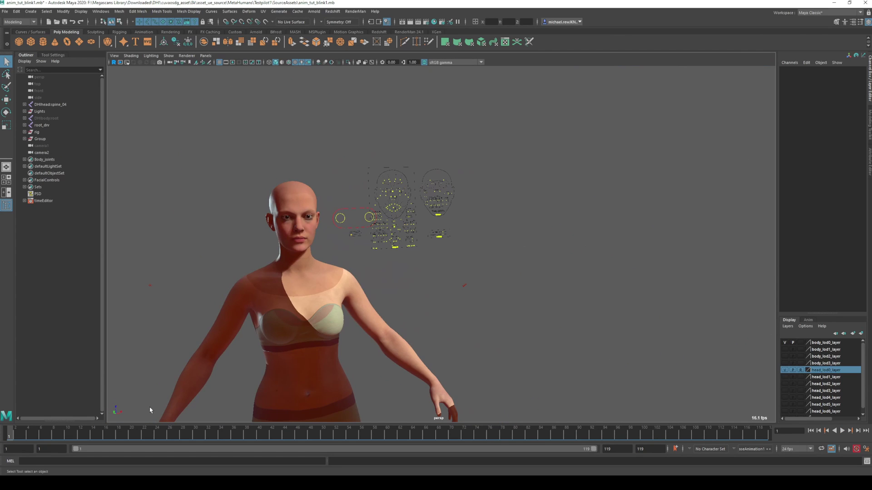
Review frames 29 and 45 with the view orbited so the character faces the camera
{"action": "left_click_drag", "start_coordinate": [91, 435], "coordinate": [190, 436]}
{"action": "left_click_drag", "start_coordinate": [419, 267], "coordinate": [332, 216], "text": "alt"}
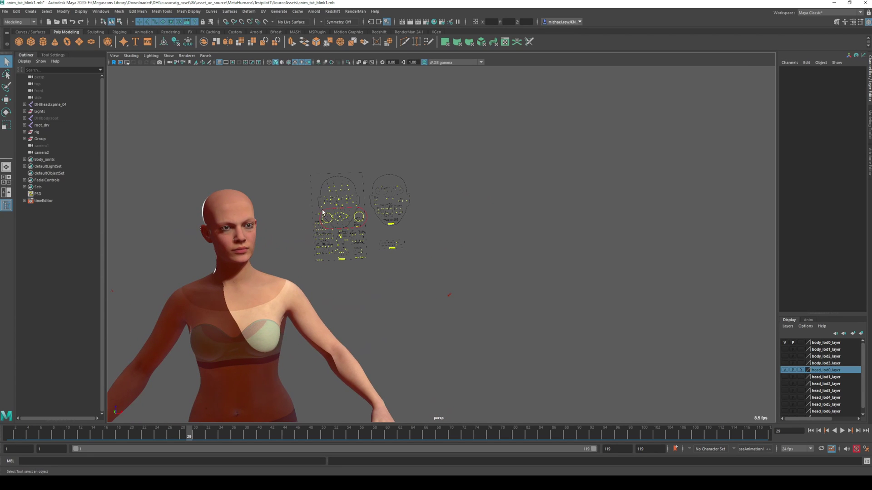
{"action": "left_click_drag", "start_coordinate": [230, 437], "coordinate": [317, 437]}
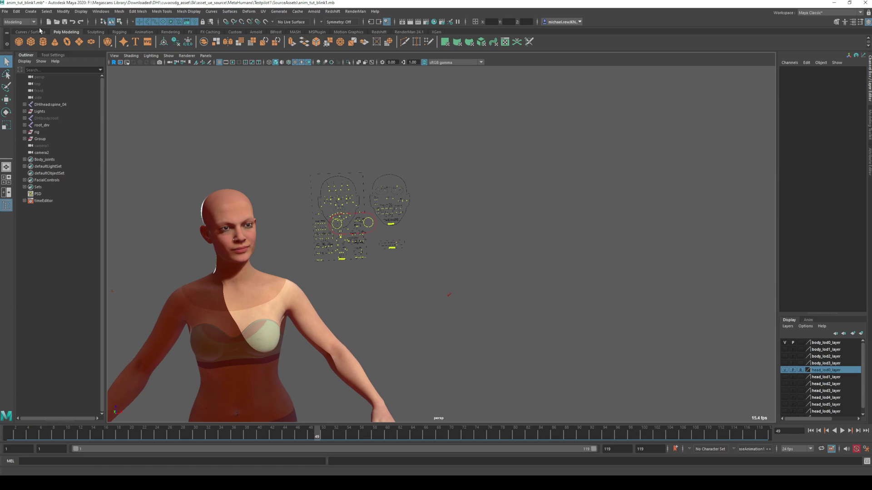
Create a polygon sphere and lift it from the feet to head height
{"action": "left_click", "coordinate": [19, 41]}
{"action": "scroll", "coordinate": [416, 322], "scroll_direction": "down", "scroll_amount": 5}
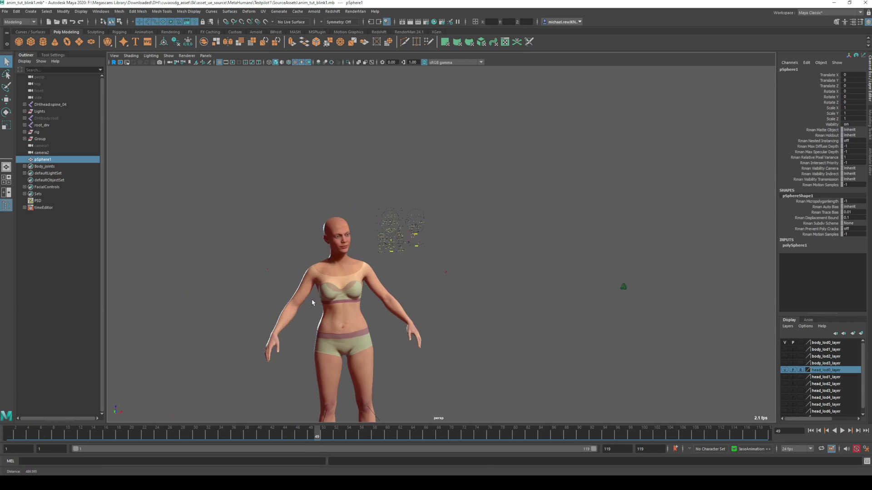
{"action": "key", "text": "w"}
{"action": "scroll", "coordinate": [379, 393], "scroll_direction": "down", "scroll_amount": 2}
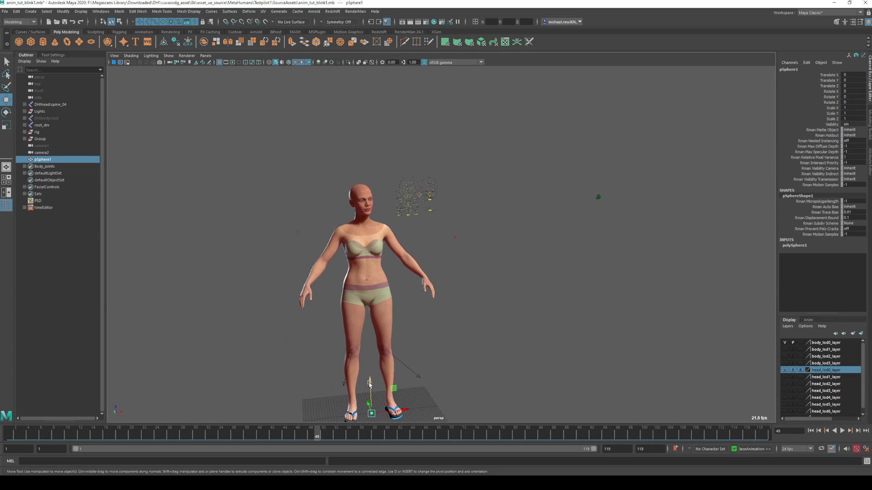
{"action": "left_click_drag", "start_coordinate": [368, 384], "coordinate": [452, 242]}
Scale the sphere to about 8 units and move it beside the character's hand
{"action": "key", "text": "e"}
{"action": "key", "text": "r"}
{"action": "key", "text": "w"}
{"action": "left_click_drag", "start_coordinate": [410, 224], "coordinate": [543, 273]}
{"action": "key", "text": "r"}
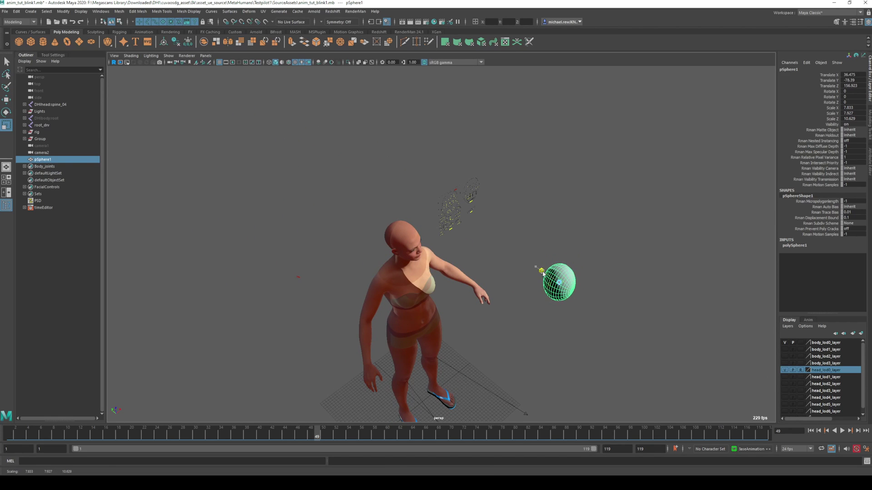
{"action": "key", "text": "w"}
{"action": "middle_click_drag", "start_coordinate": [609, 257], "coordinate": [467, 189], "text": "alt"}
Play the eye-aim animation, scrubbing frames 40–59, pausing at 42, then jumping near frame 105
{"action": "right_click_drag", "start_coordinate": [468, 189], "coordinate": [489, 181], "text": "alt"}
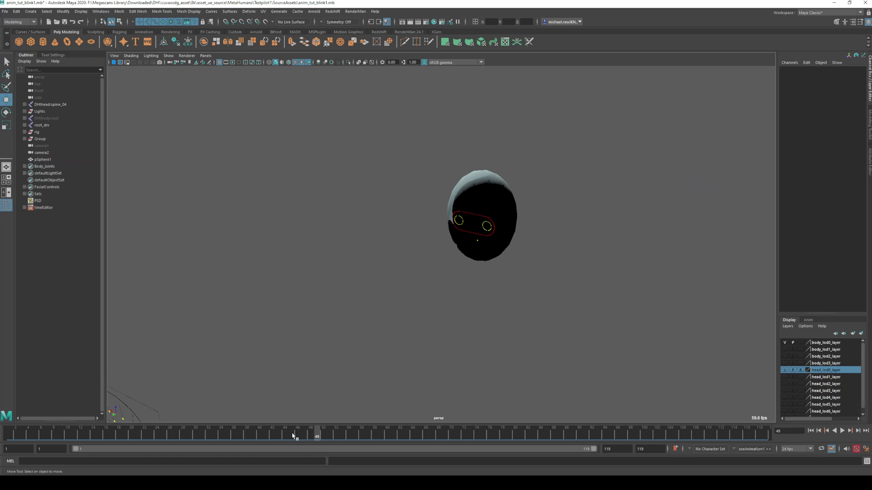
{"action": "key", "text": "alt+v"}
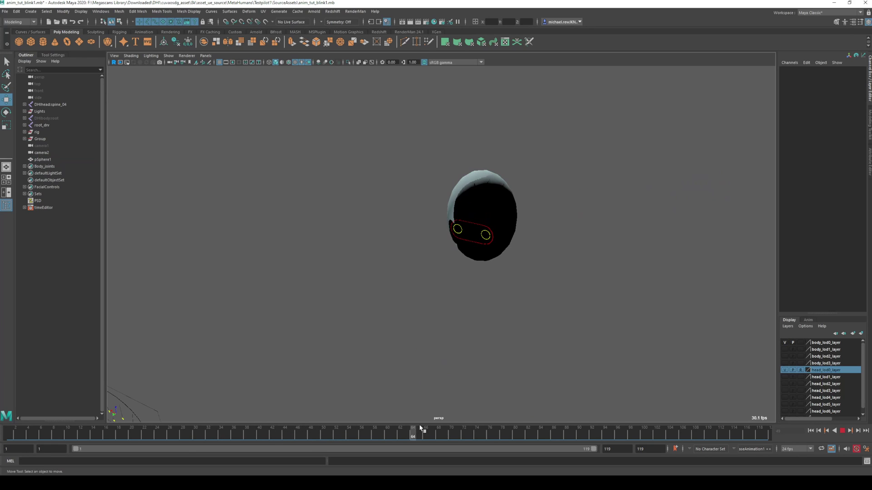
{"action": "left_click_drag", "start_coordinate": [420, 427], "coordinate": [273, 430]}
{"action": "key", "text": "alt+v"}
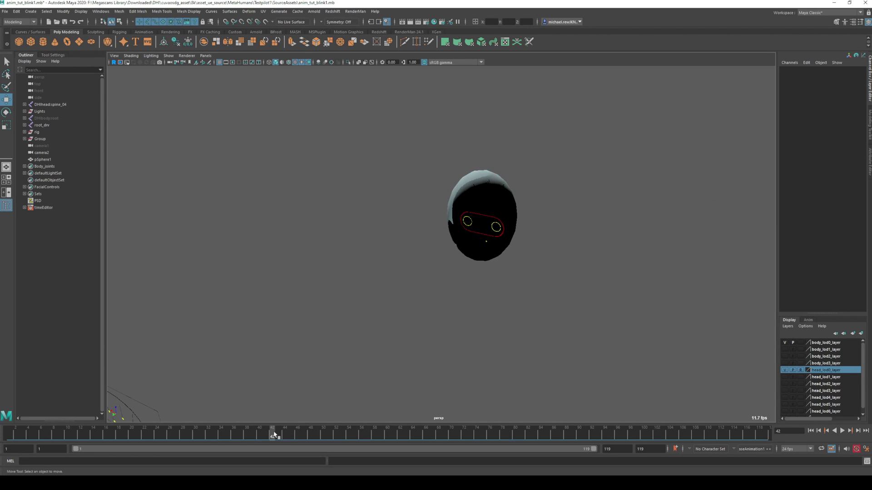
{"action": "key", "text": "alt+v"}
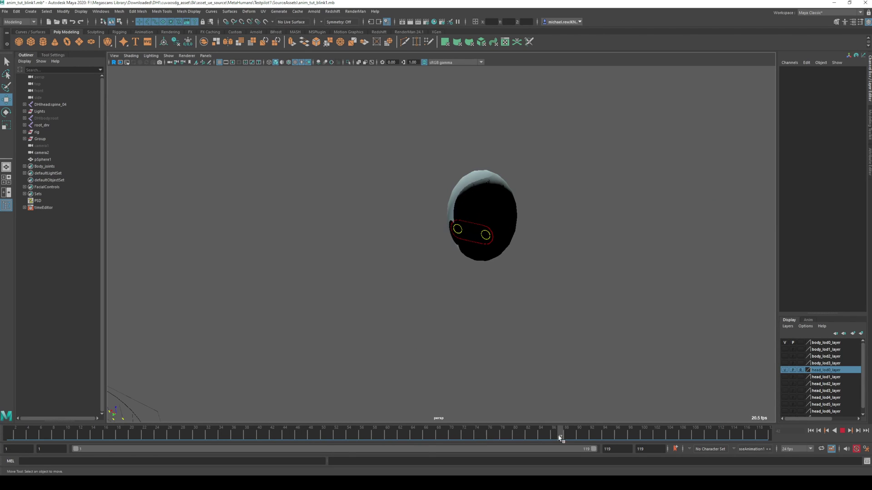
{"action": "left_click_drag", "start_coordinate": [561, 438], "coordinate": [676, 437]}
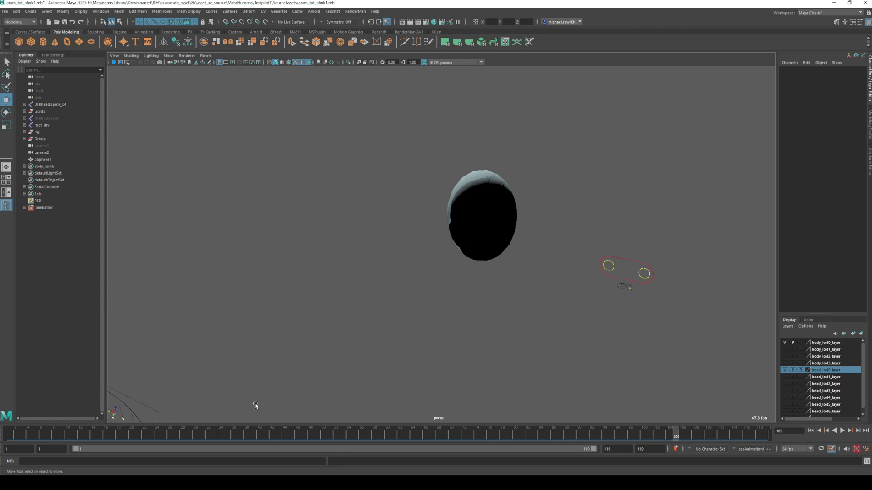
{"action": "left_click", "coordinate": [170, 437]}
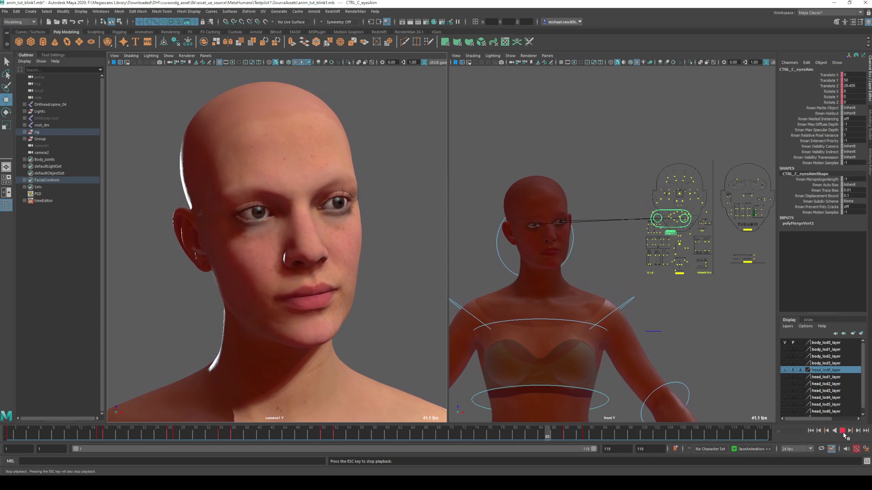
Pause the eye-aim playback near frames 84–89, then play again from frame 88
{"action": "key", "text": "Escape"}
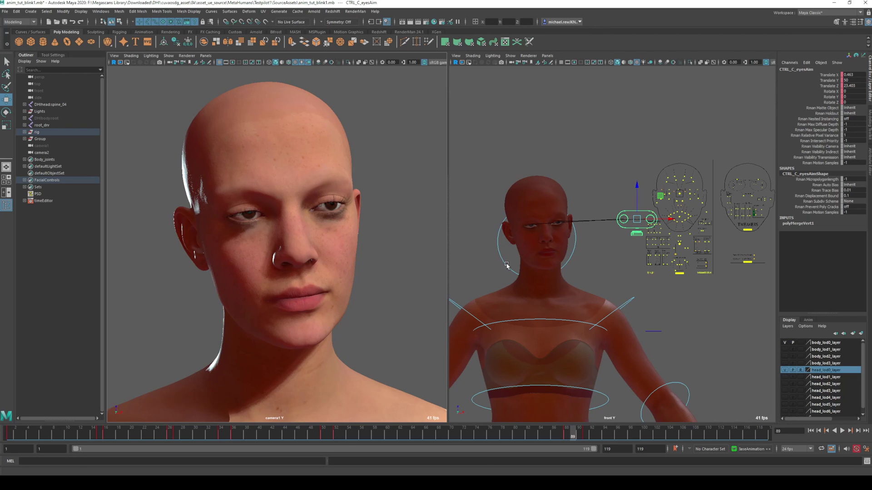
{"action": "key", "text": "alt+v"}
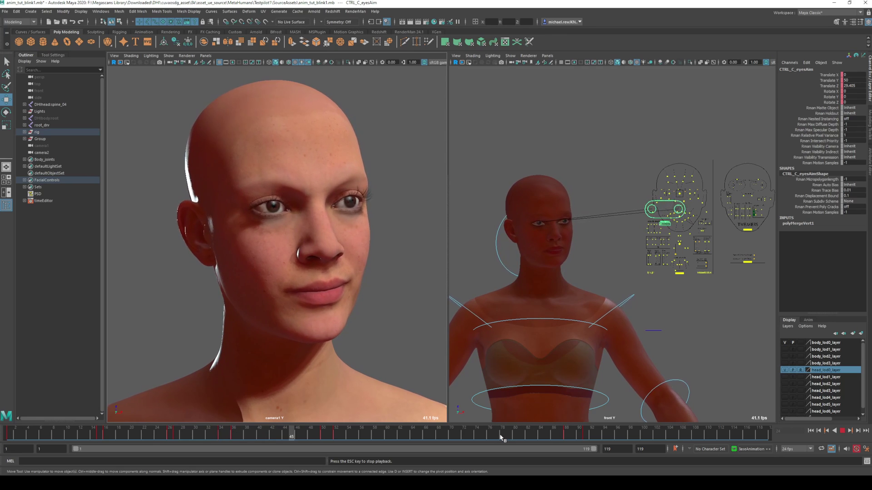
{"action": "left_click", "coordinate": [549, 440]}
{"action": "key", "text": "Escape"}
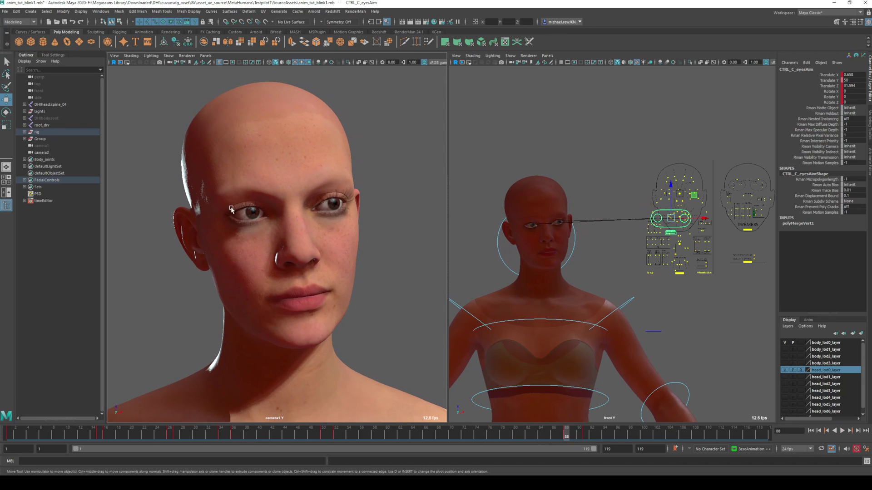
{"action": "key", "text": "alt+v"}
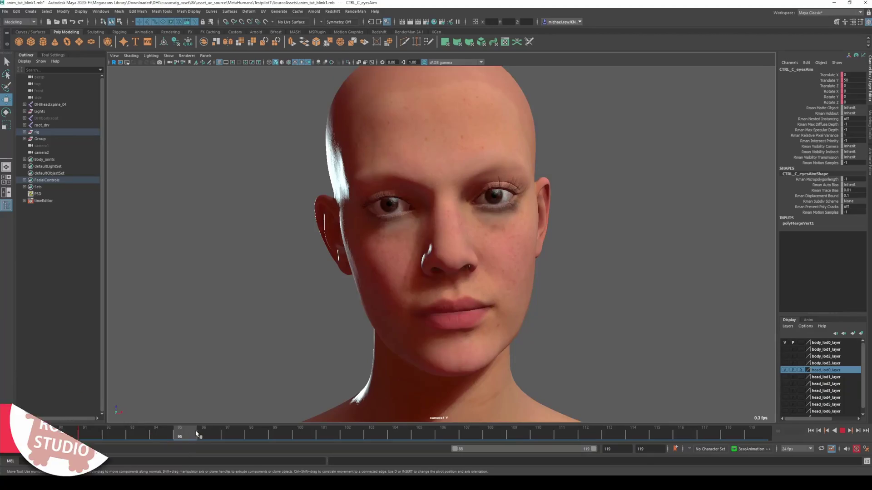
Scrub to frame 105, step frames 88–91, and show the rig view beside the face
{"action": "left_click_drag", "start_coordinate": [184, 431], "coordinate": [492, 449]}
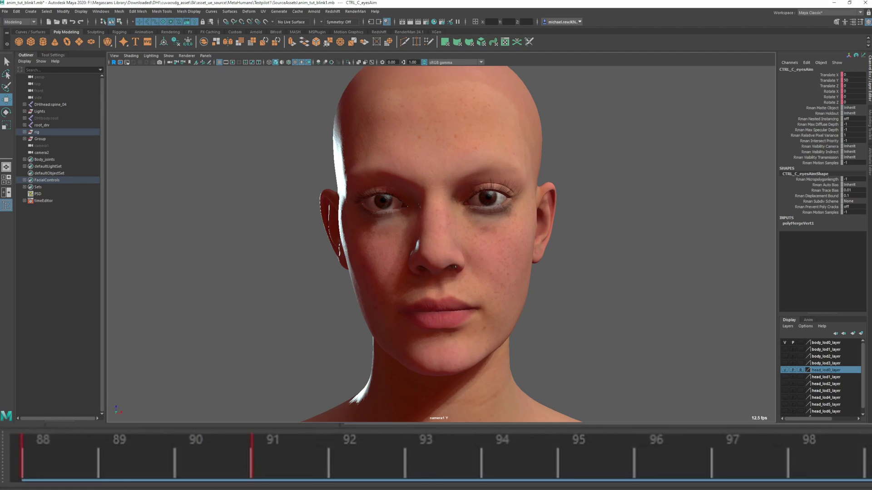
{"action": "left_click_drag", "start_coordinate": [41, 454], "coordinate": [80, 481]}
{"action": "key", "text": "space"}
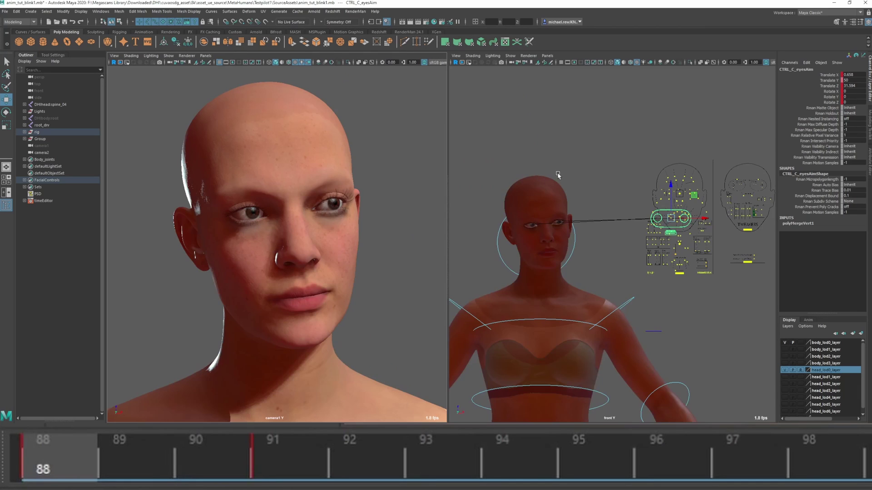
{"action": "scroll", "coordinate": [567, 196], "scroll_direction": "up", "scroll_amount": 8}
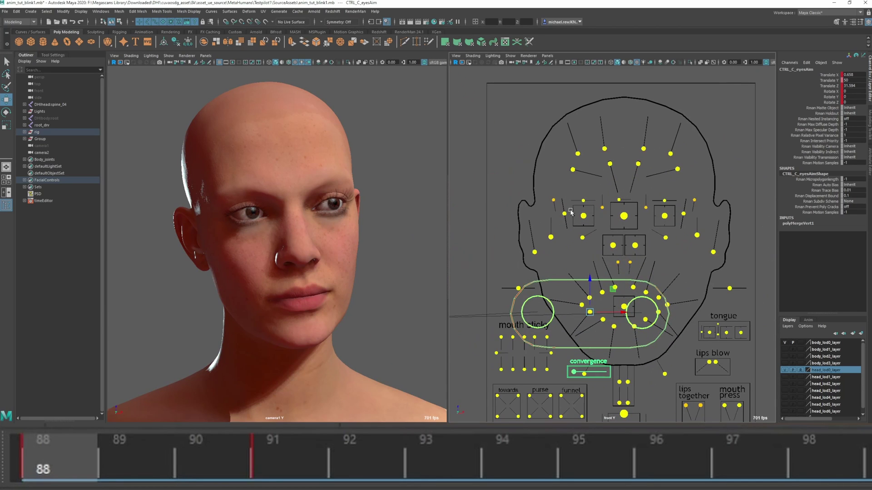
Select CTRL_R_eye_blink and scrub frames 88–93 around the blink, returning to 88
{"action": "left_click", "coordinate": [564, 213]}
{"action": "left_click_drag", "start_coordinate": [82, 457], "coordinate": [200, 468]}
{"action": "left_click_drag", "start_coordinate": [41, 454], "coordinate": [214, 472]}
{"action": "left_click_drag", "start_coordinate": [146, 482], "coordinate": [50, 483]}
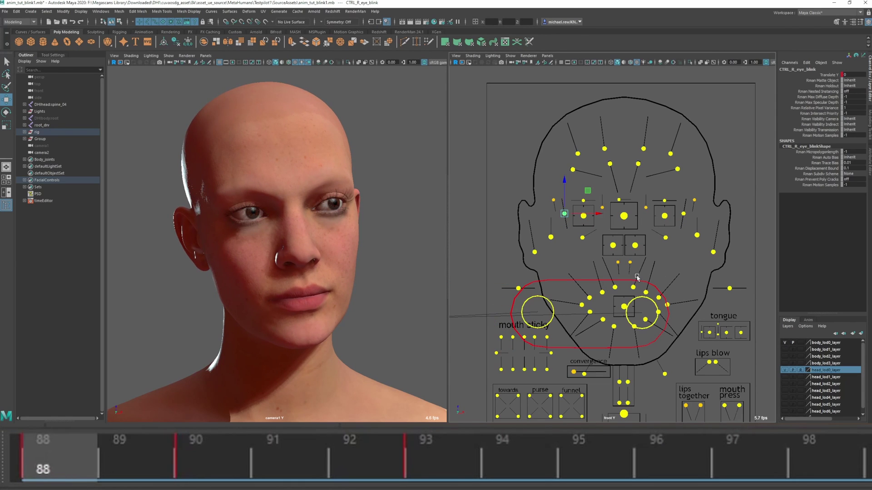
Select CTRL_C_eyesAim and step frames 88–91 to watch the eyes close and reopen
{"action": "left_click", "coordinate": [565, 282]}
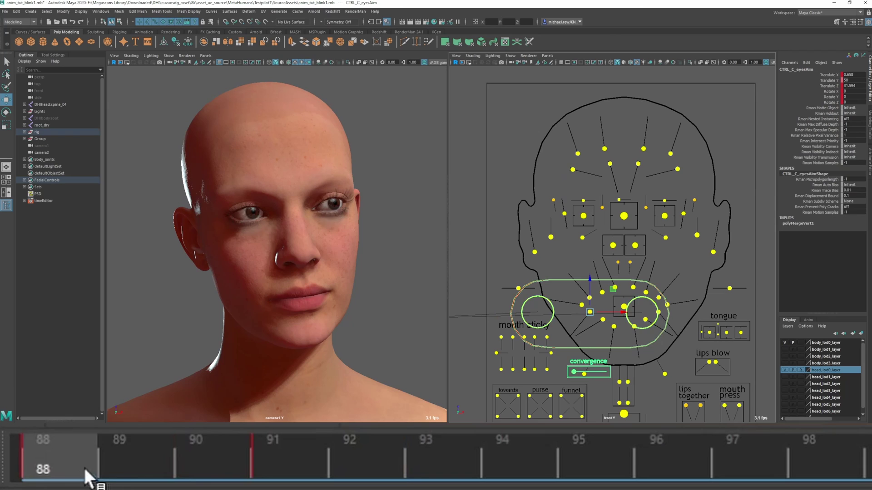
{"action": "left_click_drag", "start_coordinate": [84, 468], "coordinate": [189, 468]}
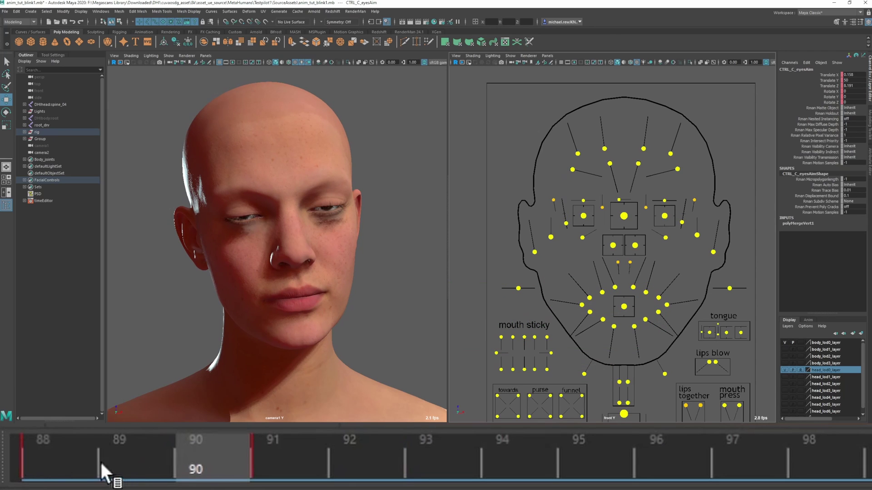
{"action": "left_click_drag", "start_coordinate": [101, 464], "coordinate": [603, 470]}
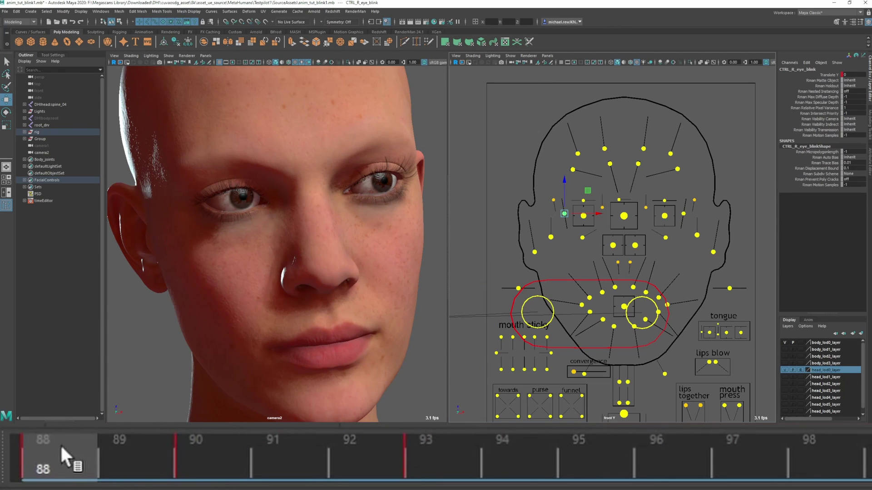
{"action": "left_click_drag", "start_coordinate": [62, 452], "coordinate": [440, 457]}
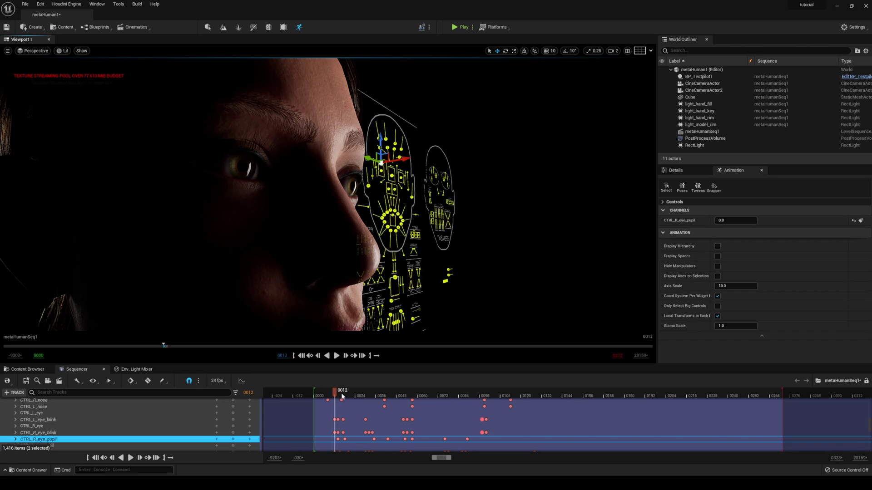
Move the metaHumanSeq1 playhead to frame 0025, then back to frame 0012
{"action": "left_click_drag", "start_coordinate": [341, 393], "coordinate": [357, 393]}
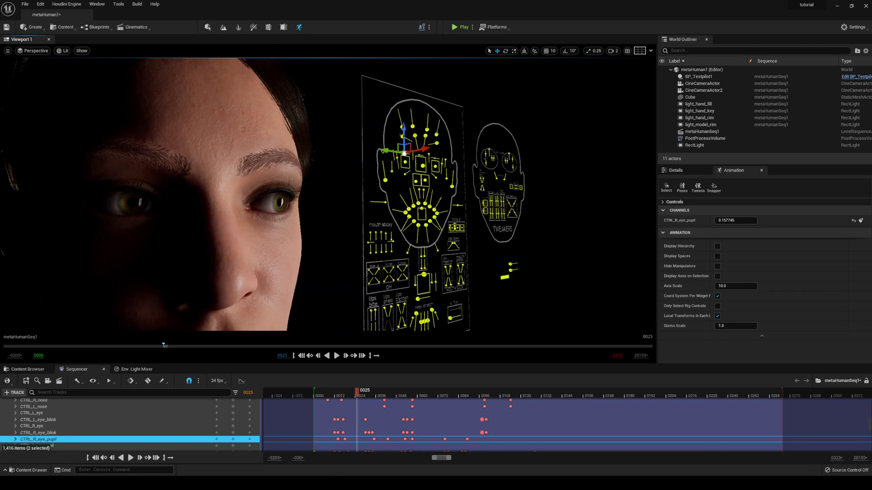
{"action": "scroll", "coordinate": [327, 195], "scroll_direction": "up", "scroll_amount": 3}
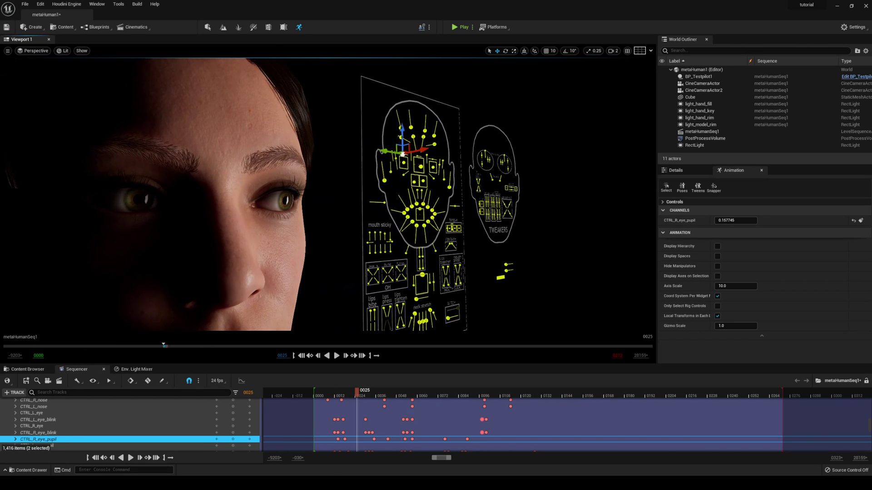
{"action": "left_click", "coordinate": [331, 396]}
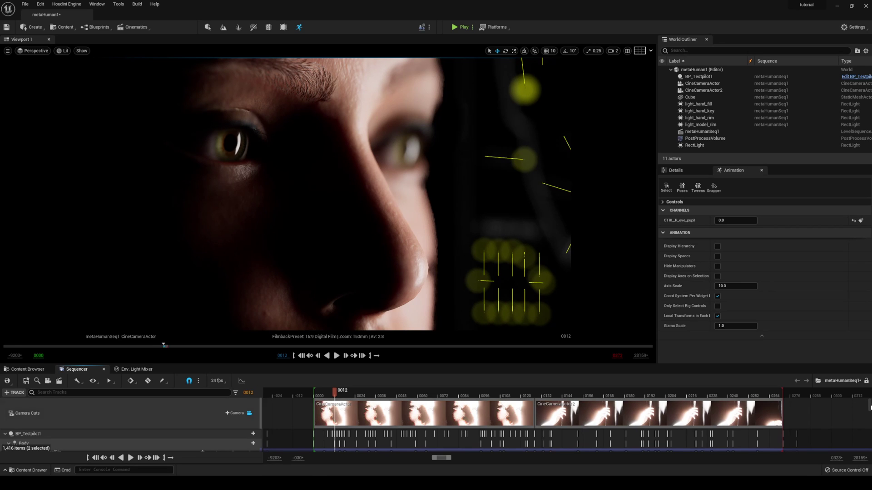
{"action": "left_click_drag", "start_coordinate": [869, 410], "coordinate": [870, 425]}
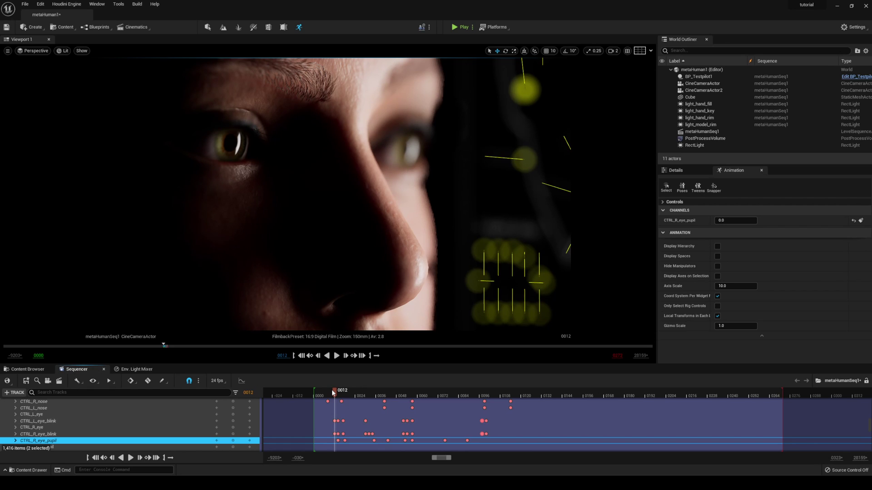
Step through frames 0013–0068, watching the eyes close at 0014 and reopen at 0018
{"action": "left_click_drag", "start_coordinate": [335, 393], "coordinate": [337, 390]}
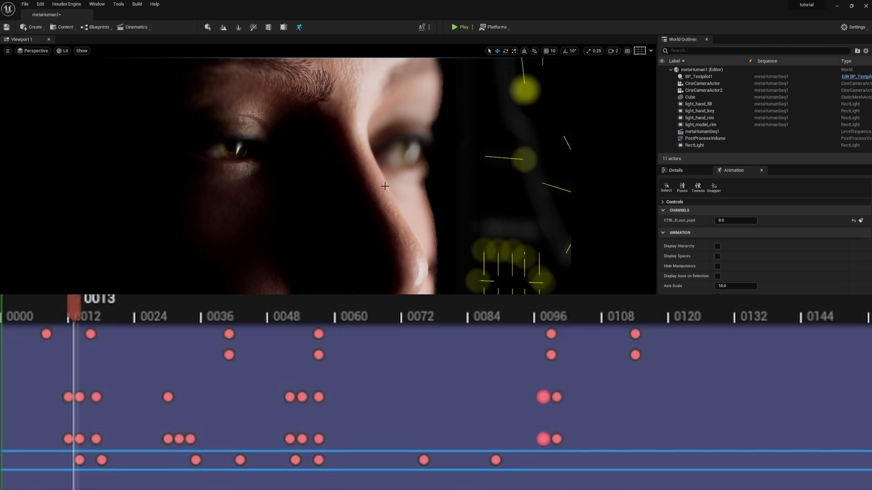
{"action": "left_click", "coordinate": [82, 303]}
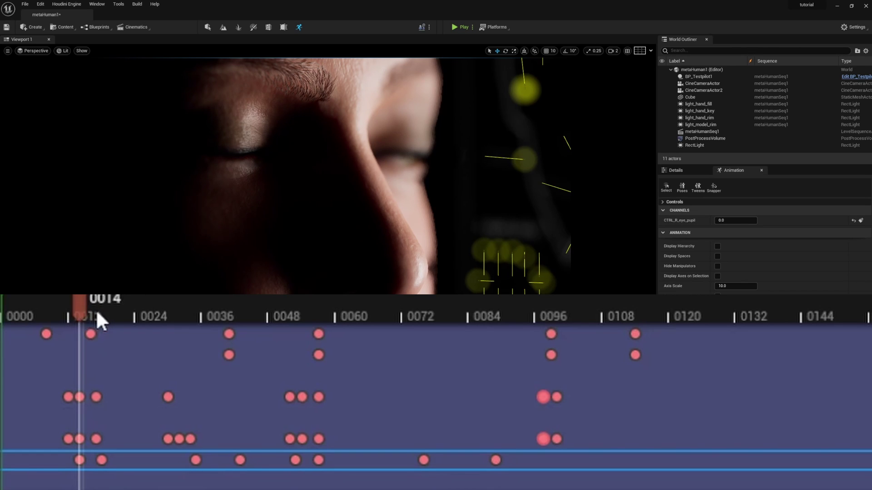
{"action": "left_click_drag", "start_coordinate": [96, 309], "coordinate": [109, 311]}
{"action": "left_click", "coordinate": [190, 313]}
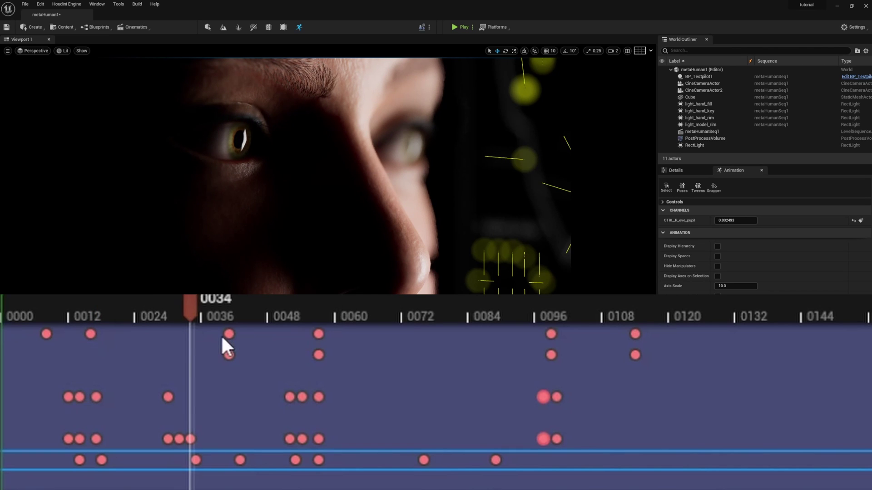
{"action": "left_click_drag", "start_coordinate": [223, 339], "coordinate": [511, 358]}
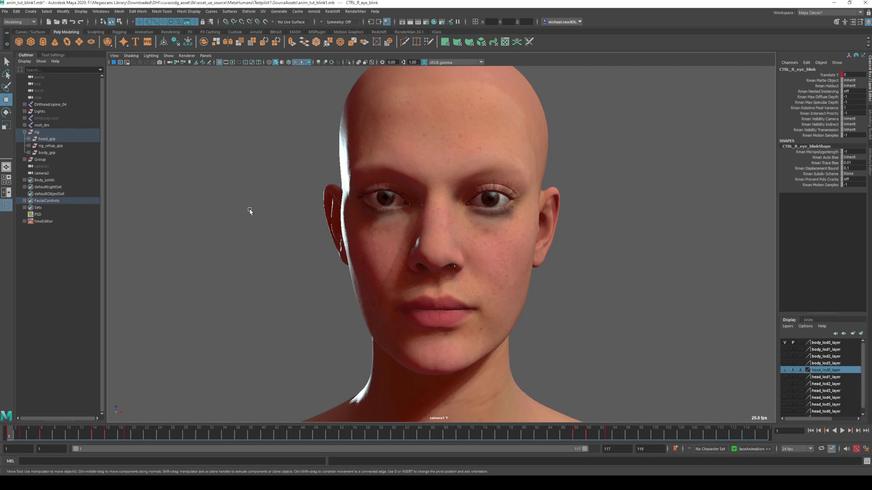
Advance one frame with Alt+. and play the blink animation with Alt+V
{"action": "key", "text": "alt+period"}
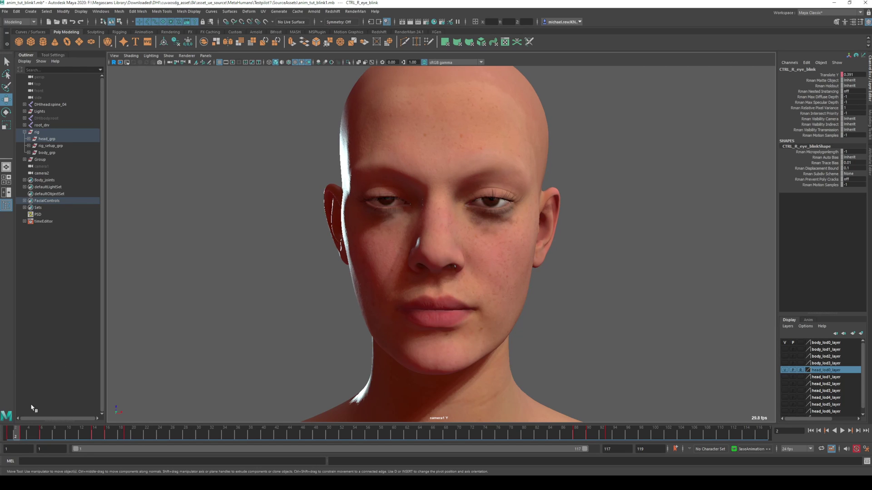
{"action": "key", "text": "alt+v"}
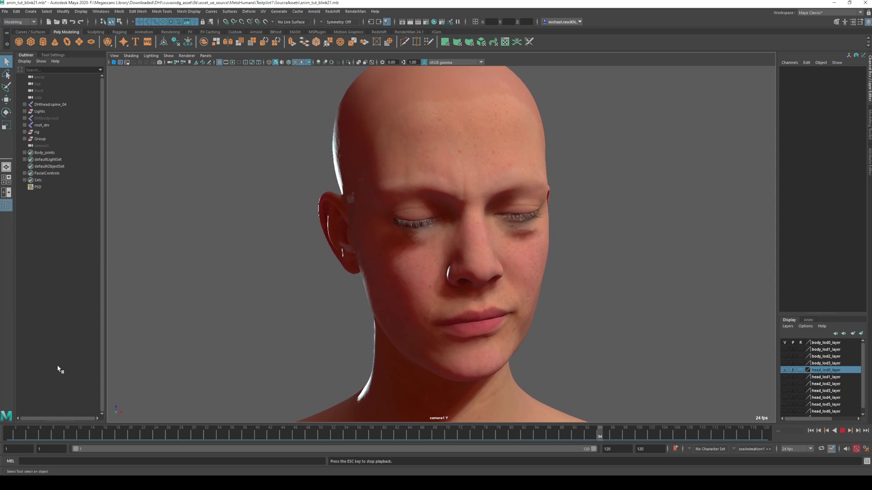
Stop at frame 78, go back to frame 74, and replay the brow-scrunch squint
{"action": "left_click", "coordinate": [843, 431]}
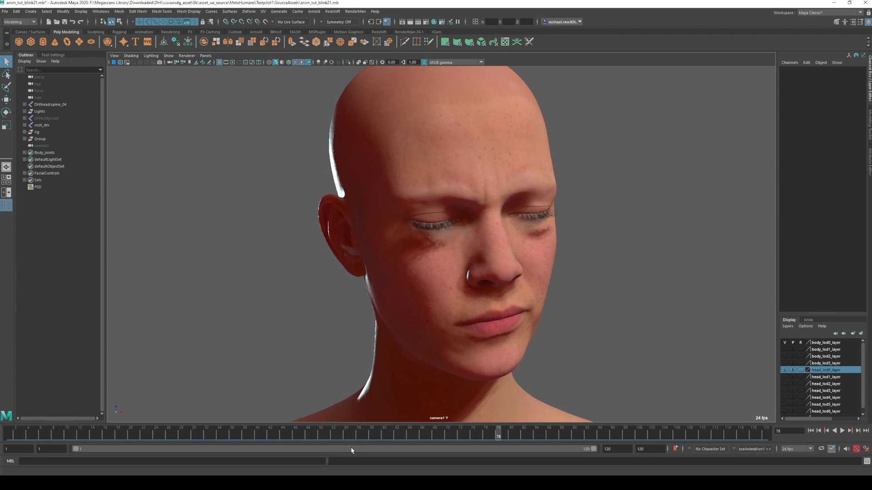
{"action": "left_click_drag", "start_coordinate": [369, 438], "coordinate": [475, 432]}
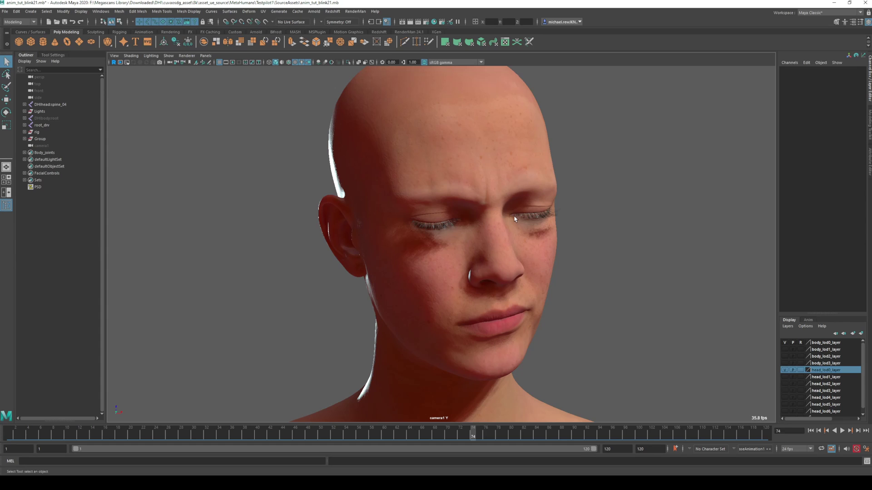
{"action": "key", "text": "alt+v"}
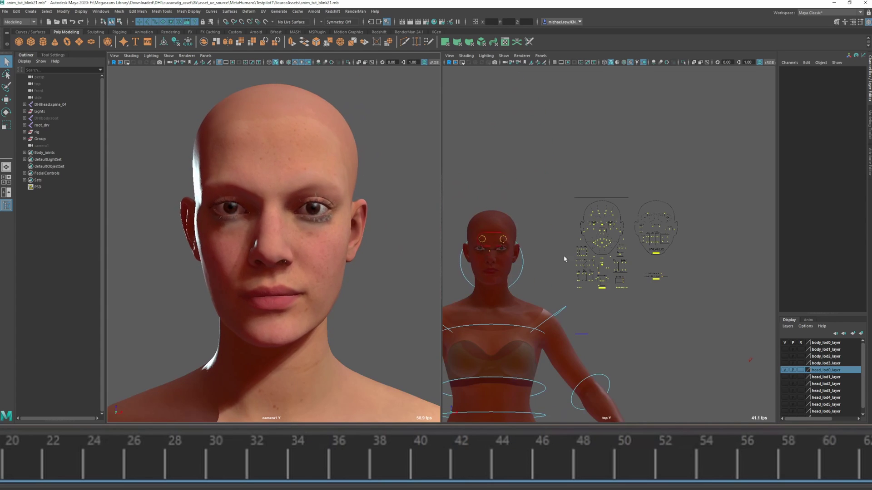
Test a full-frown move of CTRL_R_eye_faceScrunch at frame 26, undo it, and preview frames 20–39
{"action": "scroll", "coordinate": [564, 259], "scroll_direction": "up", "scroll_amount": 10}
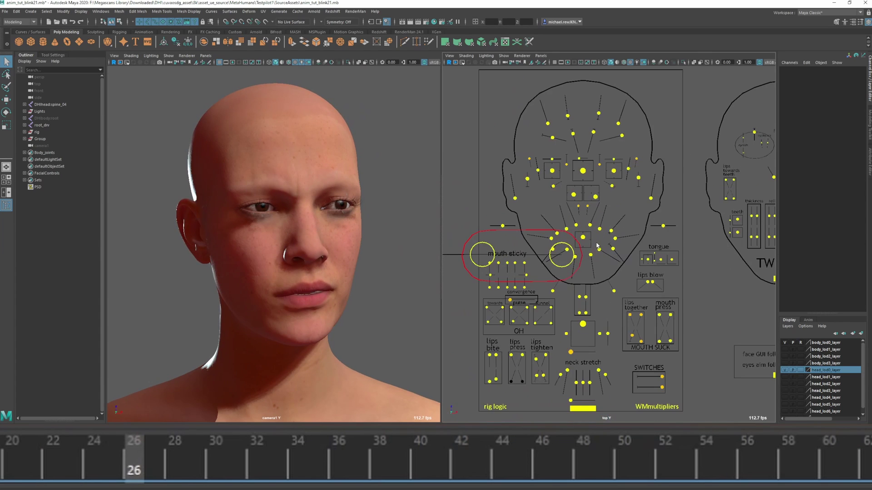
{"action": "middle_click_drag", "start_coordinate": [708, 153], "coordinate": [623, 187], "text": "alt"}
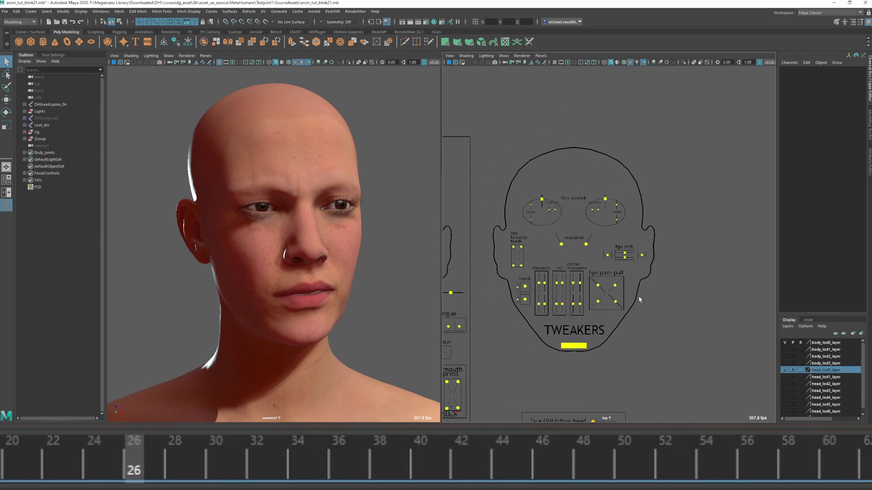
{"action": "scroll", "coordinate": [571, 229], "scroll_direction": "up", "scroll_amount": 8}
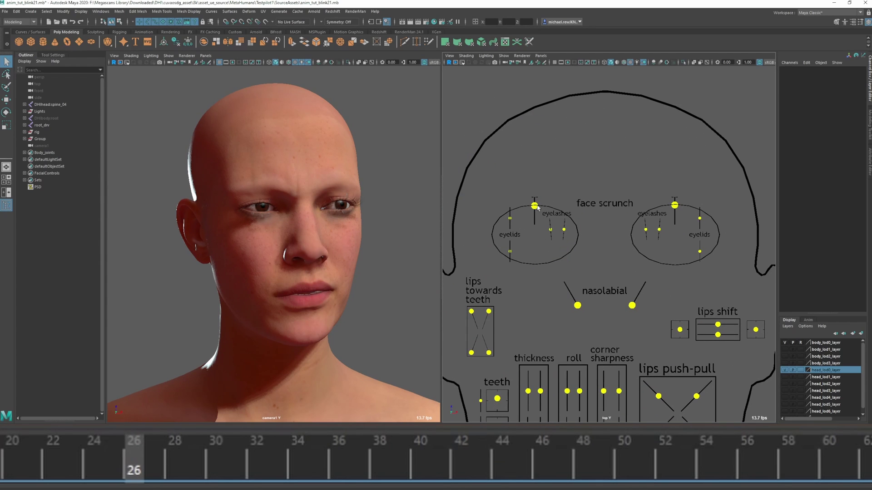
{"action": "left_click_drag", "start_coordinate": [526, 198], "coordinate": [525, 191]}
{"action": "mouse_move", "coordinate": [13, 474]}
{"action": "left_mouse_down"}
{"action": "mouse_move", "coordinate": [133, 475]}
{"action": "mouse_move", "coordinate": [5, 484]}
{"action": "left_mouse_up"}
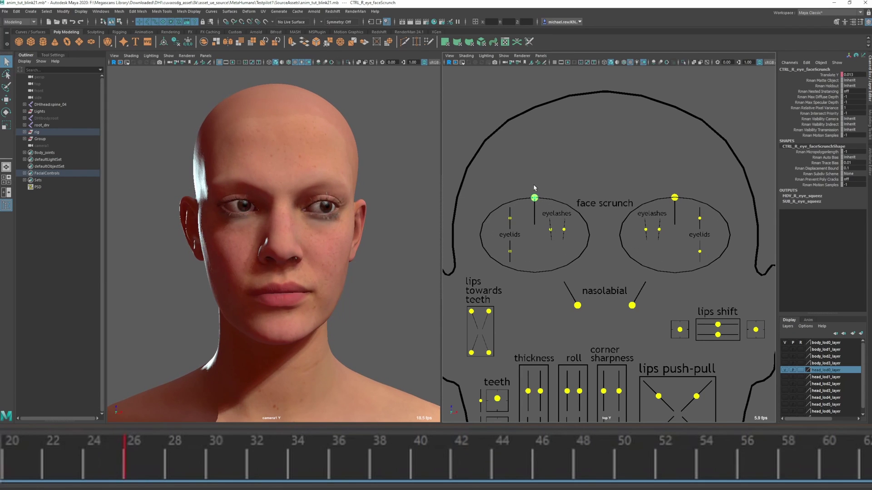
{"action": "key", "text": "w"}
{"action": "left_click_drag", "start_coordinate": [534, 196], "coordinate": [543, 198]}
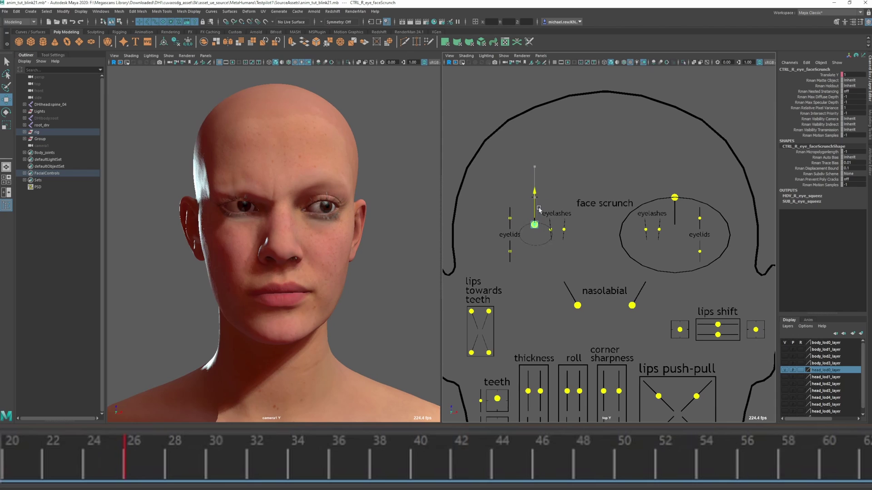
{"action": "key", "text": "ctrl+z"}
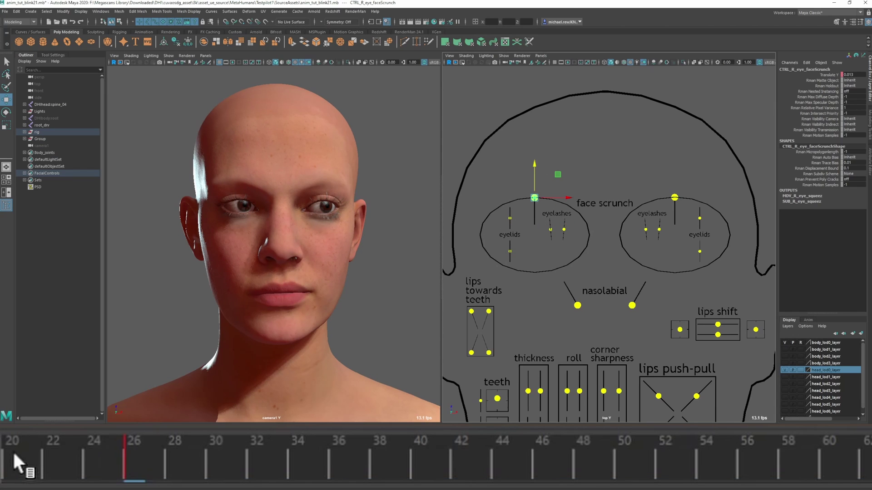
{"action": "left_click_drag", "start_coordinate": [10, 468], "coordinate": [386, 448]}
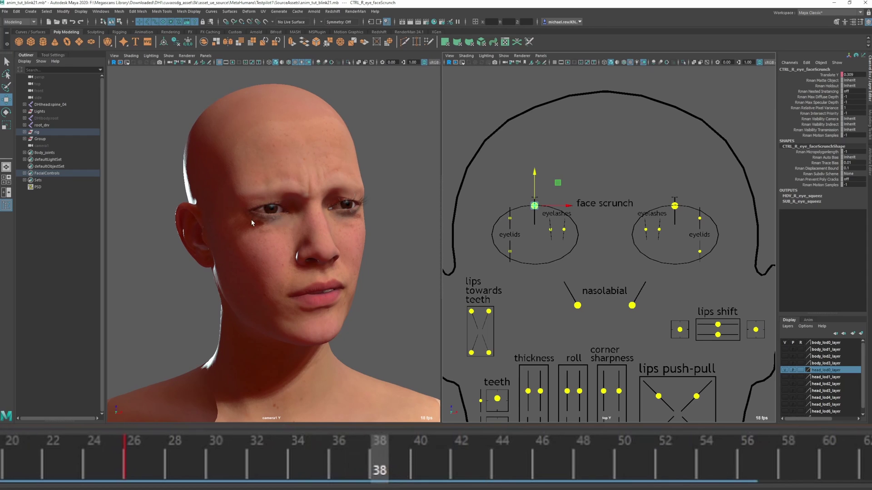
{"action": "left_click", "coordinate": [398, 460]}
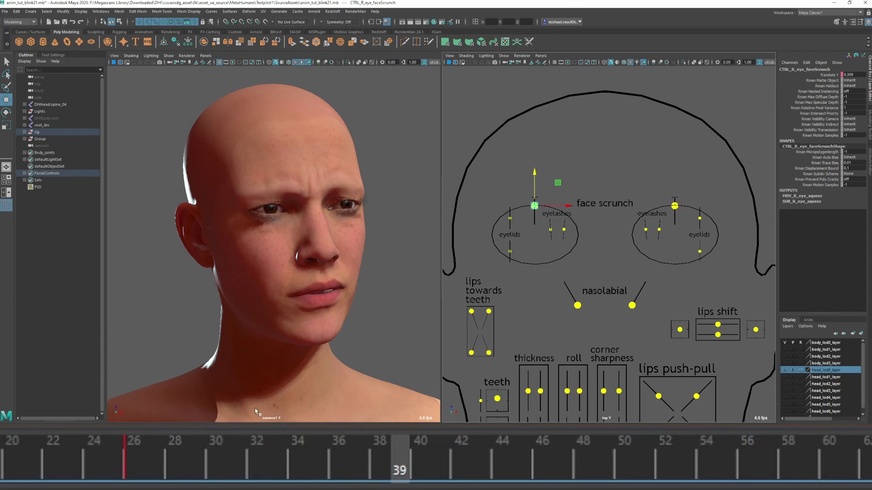
{"action": "mouse_move", "coordinate": [19, 472]}
{"action": "left_mouse_down"}
{"action": "mouse_move", "coordinate": [7, 473]}
{"action": "mouse_move", "coordinate": [64, 479]}
{"action": "mouse_move", "coordinate": [4, 476]}
{"action": "left_mouse_up"}
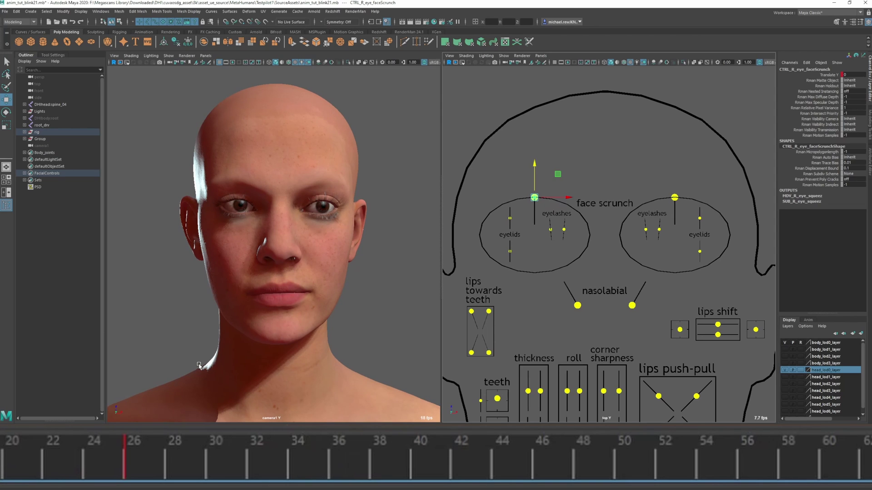
Select the right eye face-scrunch control on the facial board and review frames 75–92
{"action": "scroll", "coordinate": [533, 290], "scroll_direction": "down", "scroll_amount": 5}
{"action": "middle_click_drag", "start_coordinate": [533, 291], "coordinate": [611, 286], "text": "alt"}
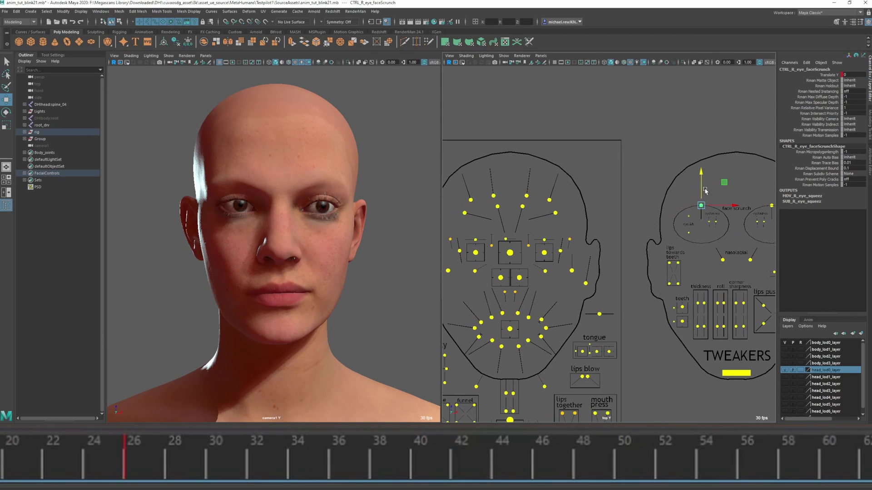
{"action": "left_click", "coordinate": [459, 251]}
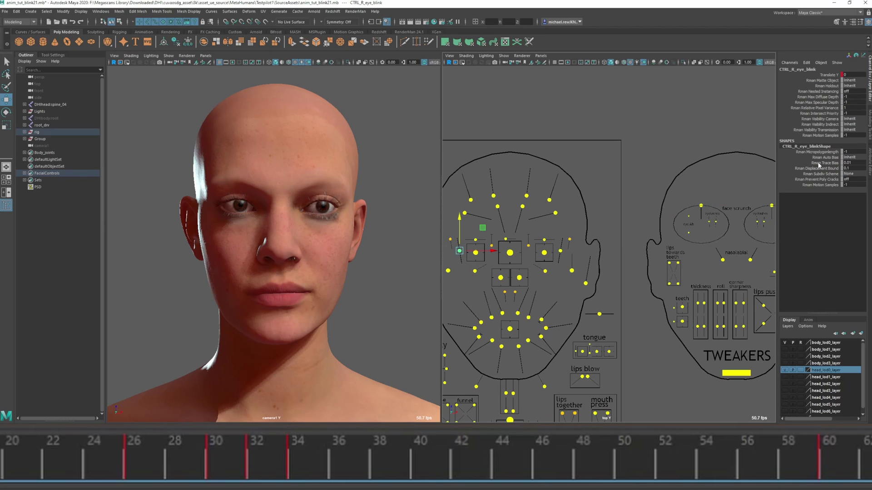
{"action": "left_click", "coordinate": [658, 354]}
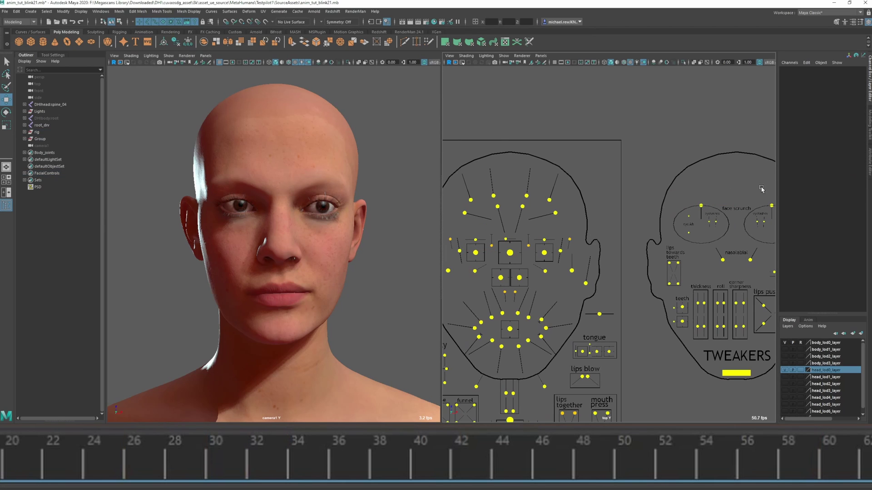
{"action": "left_click", "coordinate": [701, 207]}
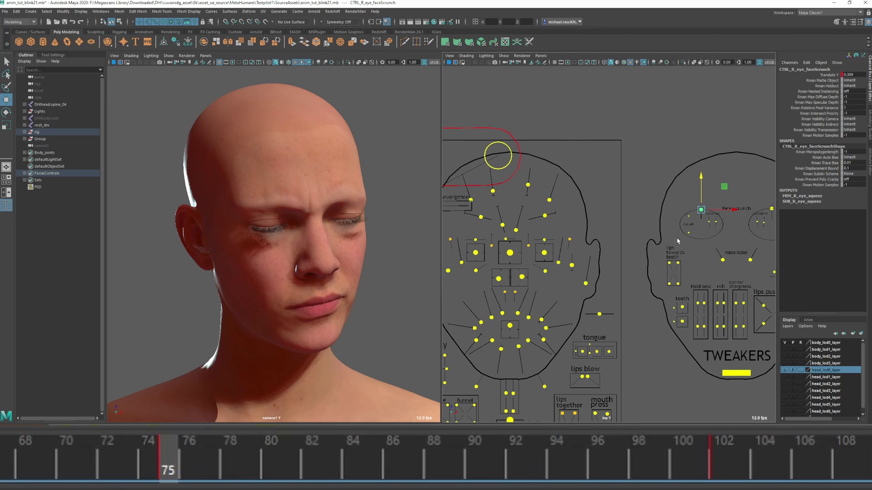
{"action": "left_click_drag", "start_coordinate": [121, 458], "coordinate": [859, 468]}
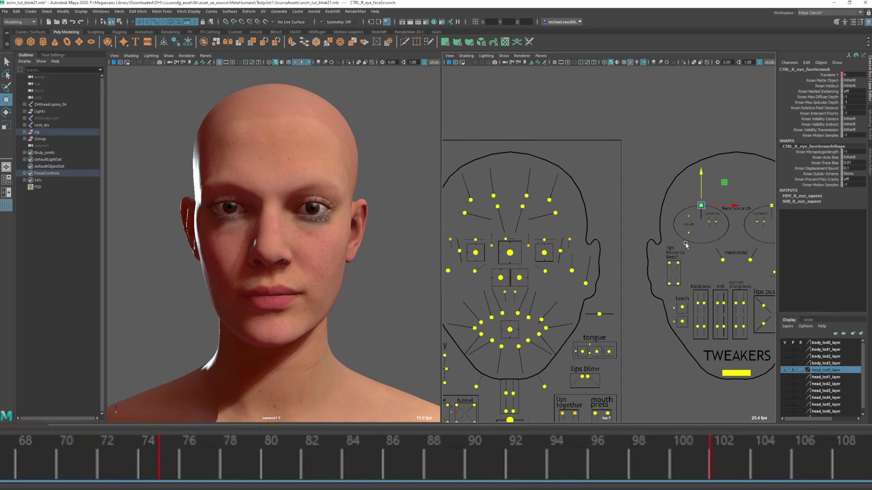
Zoom in and center the whole face control board in the view
{"action": "middle_click_drag", "start_coordinate": [686, 245], "coordinate": [655, 232], "text": "alt"}
{"action": "scroll", "coordinate": [688, 309], "scroll_direction": "up", "scroll_amount": 3}
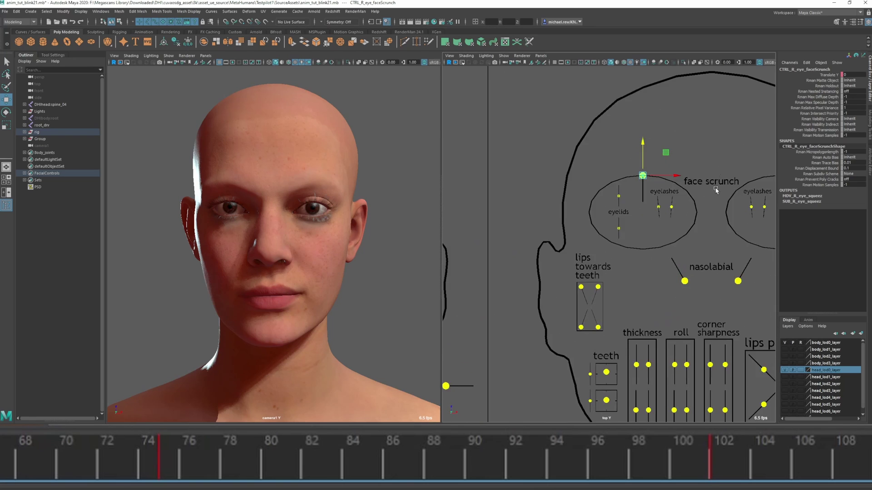
{"action": "middle_click_drag", "start_coordinate": [689, 309], "coordinate": [529, 304], "text": "alt"}
{"action": "middle_click_drag", "start_coordinate": [454, 182], "coordinate": [728, 181], "text": "alt"}
{"action": "middle_click_drag", "start_coordinate": [454, 231], "coordinate": [616, 259], "text": "alt"}
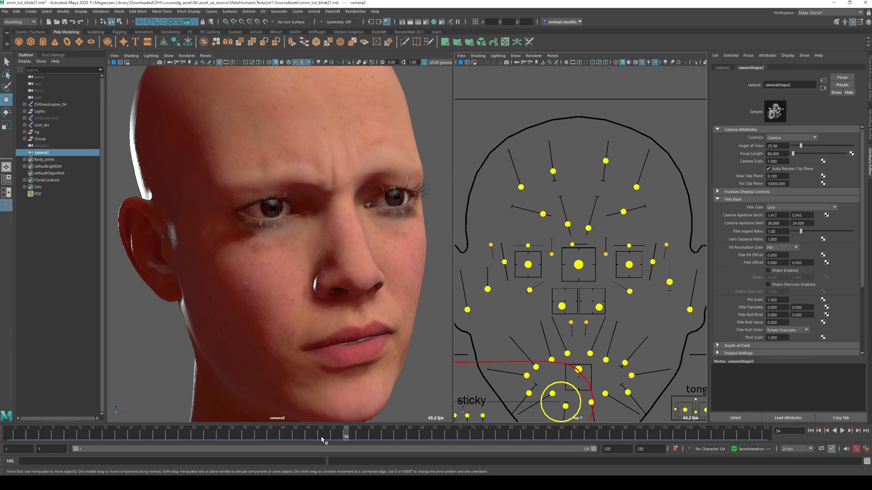
Watch the squint over frames 54–67 and the eyes opening over frames 86–100
{"action": "left_click_drag", "start_coordinate": [327, 433], "coordinate": [436, 439]}
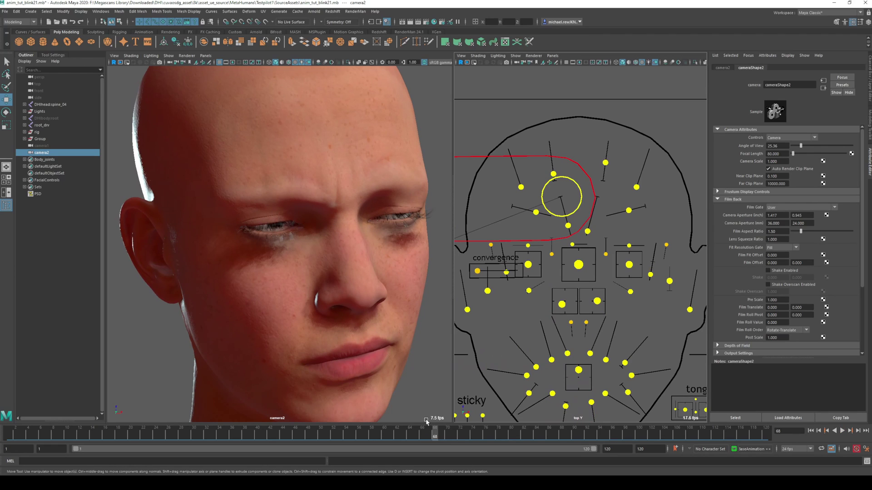
{"action": "left_click", "coordinate": [407, 439]}
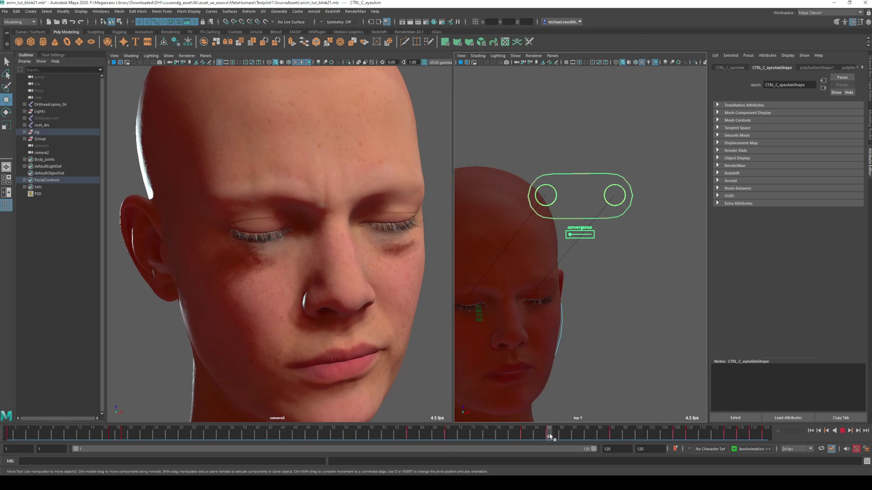
{"action": "left_click", "coordinate": [551, 437]}
{"action": "left_click_drag", "start_coordinate": [551, 437], "coordinate": [640, 450]}
{"action": "key", "text": "Escape"}
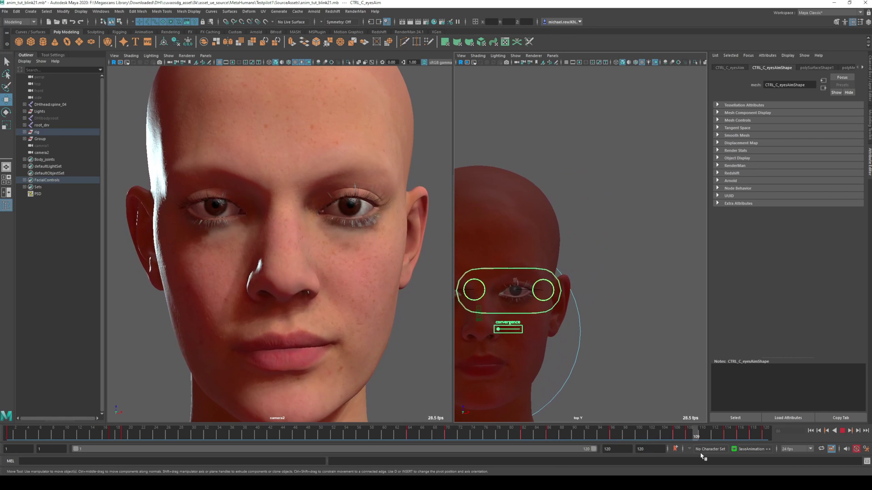
Replay the animation from frames 64 and 63, then maximise the camera2 view
{"action": "left_click", "coordinate": [410, 435]}
{"action": "key", "text": "alt+v"}
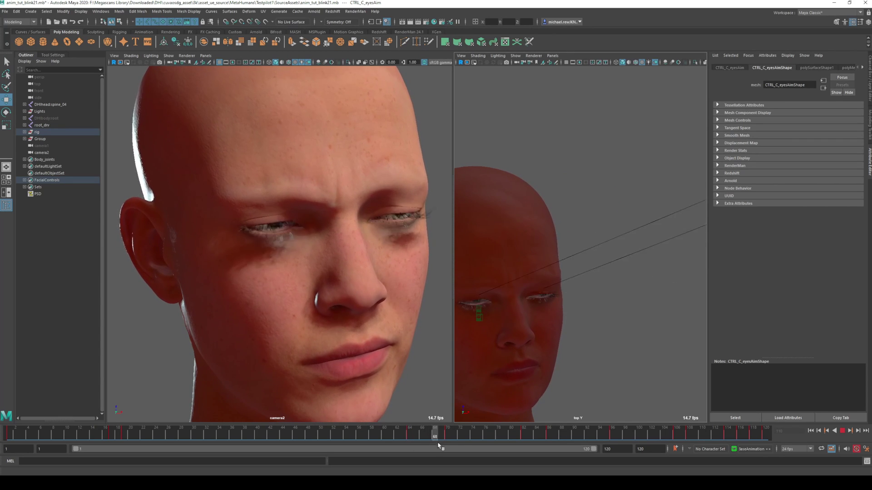
{"action": "left_click", "coordinate": [403, 435]}
{"action": "key", "text": "alt+v"}
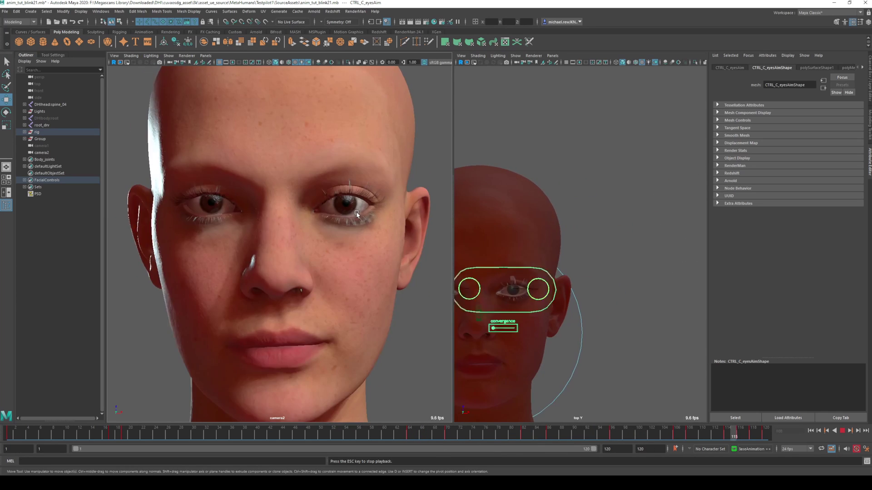
{"action": "key", "text": "space"}
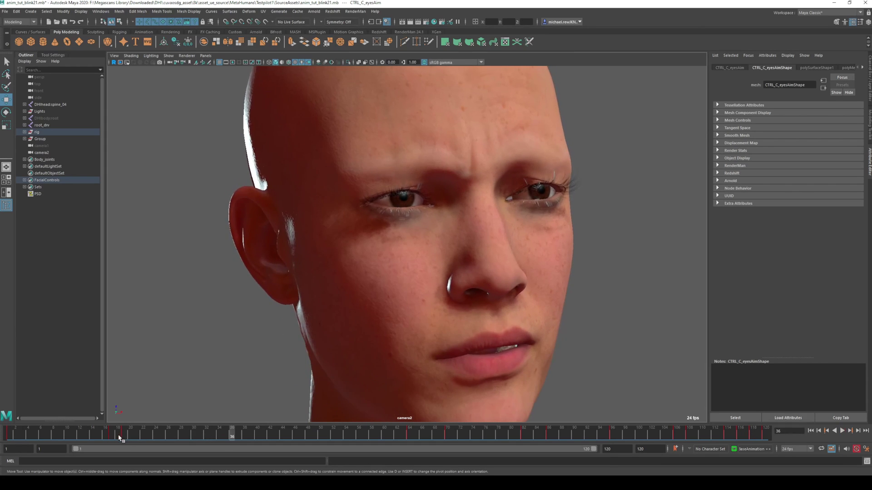
Scrub and play back the head turn around frames 30–42, stopping at frame 35
{"action": "left_click_drag", "start_coordinate": [119, 436], "coordinate": [289, 444]}
{"action": "key", "text": "alt+v"}
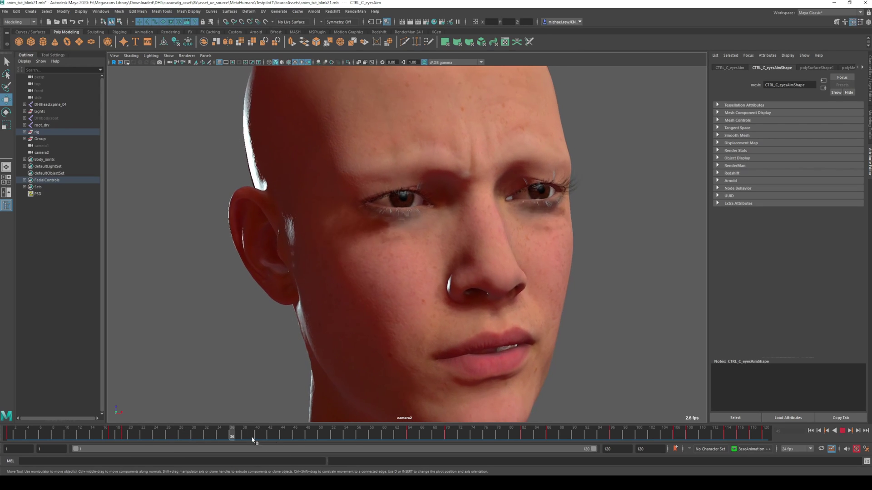
{"action": "left_click_drag", "start_coordinate": [145, 434], "coordinate": [226, 434]}
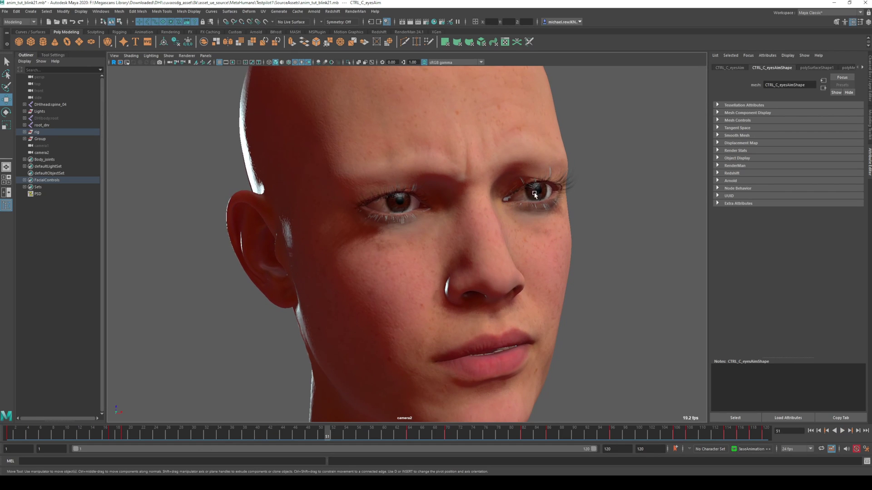
{"action": "key", "text": "alt+v"}
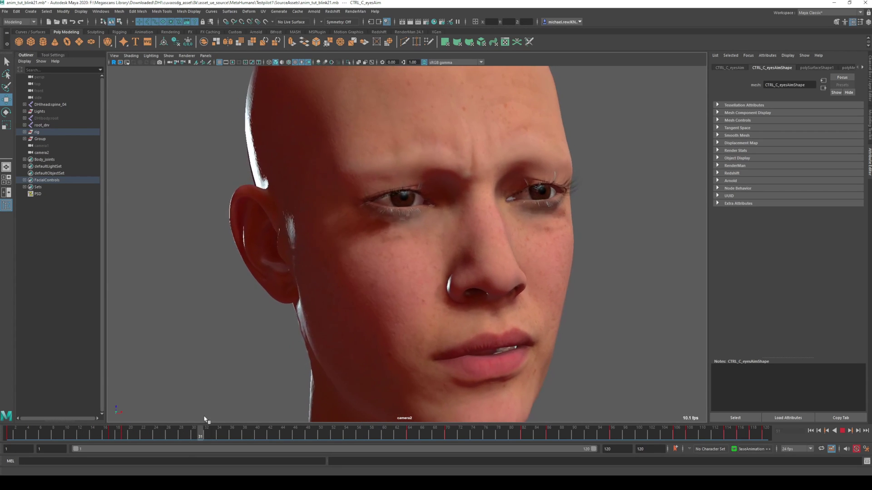
{"action": "key", "text": "alt+v"}
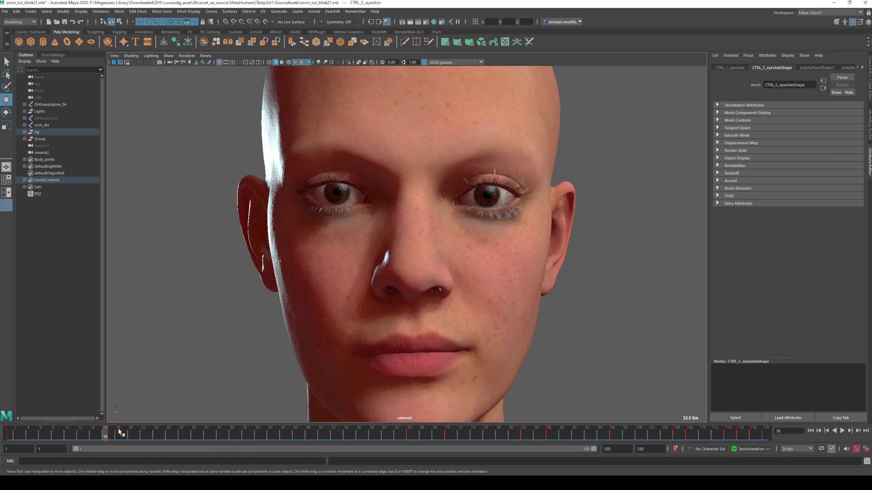
Replay frames 16–44, then step through frames 34–35 on the CTRL_R_eye_cheekRaise curve
{"action": "key", "text": "alt+v"}
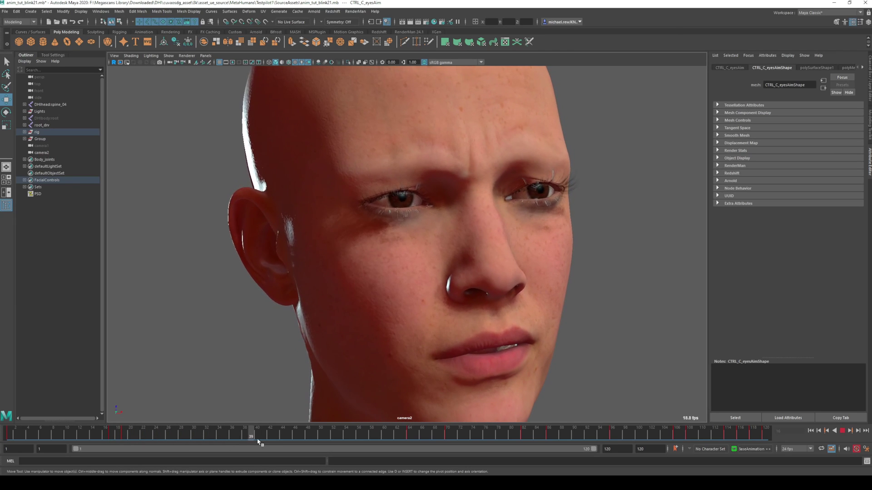
{"action": "key", "text": "alt+v"}
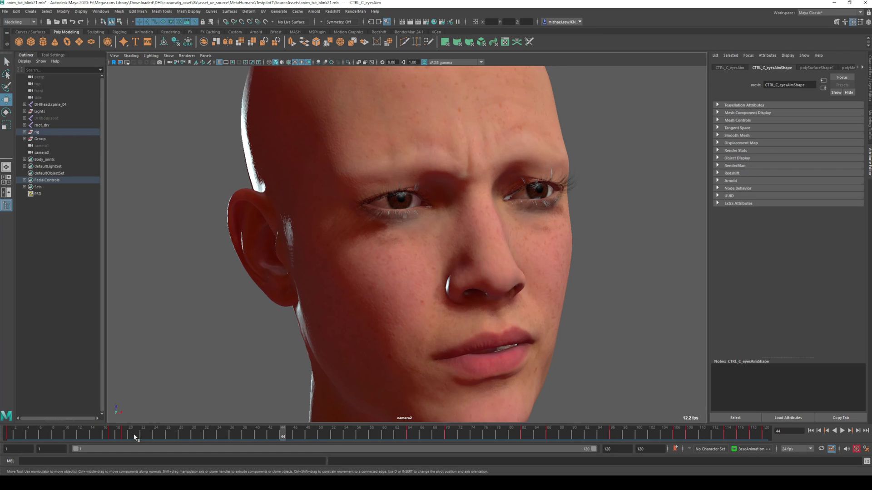
{"action": "key", "text": "alt+v"}
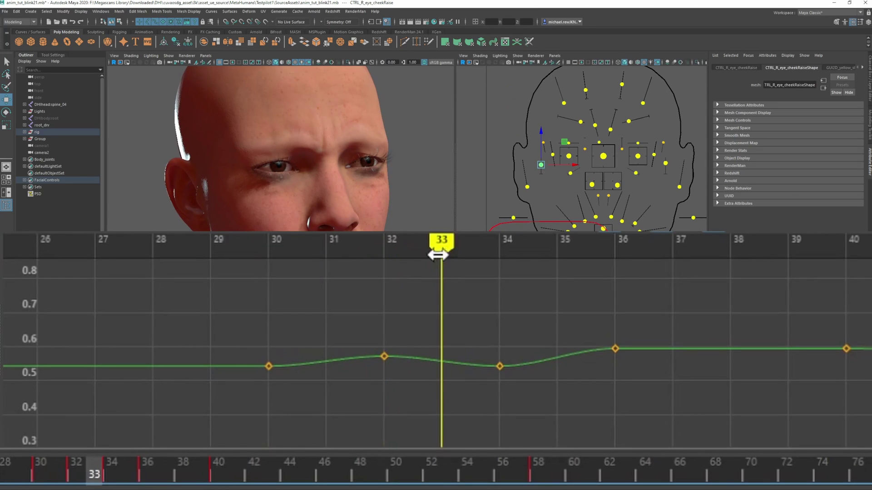
{"action": "left_click_drag", "start_coordinate": [450, 257], "coordinate": [615, 262]}
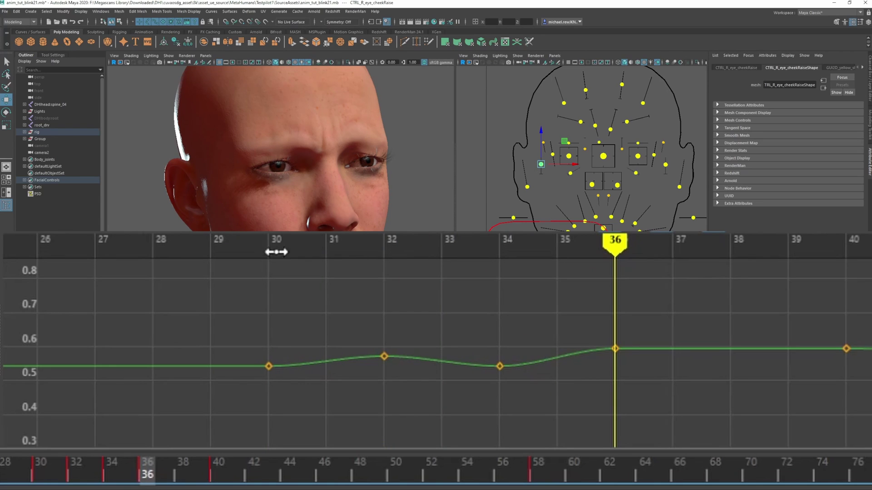
Scrub frames 29–34 and view the CTRL_R_eye_blink and CTRL_L_eye_cheekRaise curves in the Graph Editor
{"action": "left_click_drag", "start_coordinate": [276, 255], "coordinate": [620, 391]}
{"action": "left_click", "coordinate": [553, 156]}
{"action": "left_click_drag", "start_coordinate": [502, 245], "coordinate": [466, 262]}
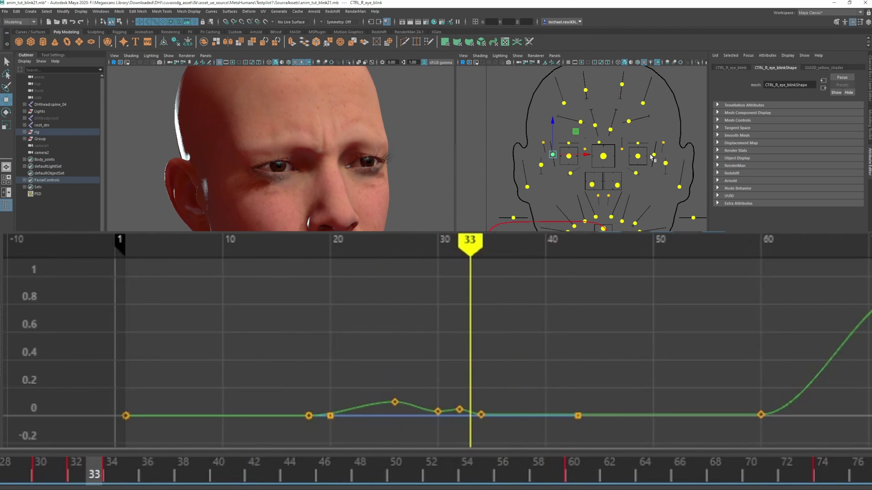
{"action": "left_click", "coordinate": [666, 164]}
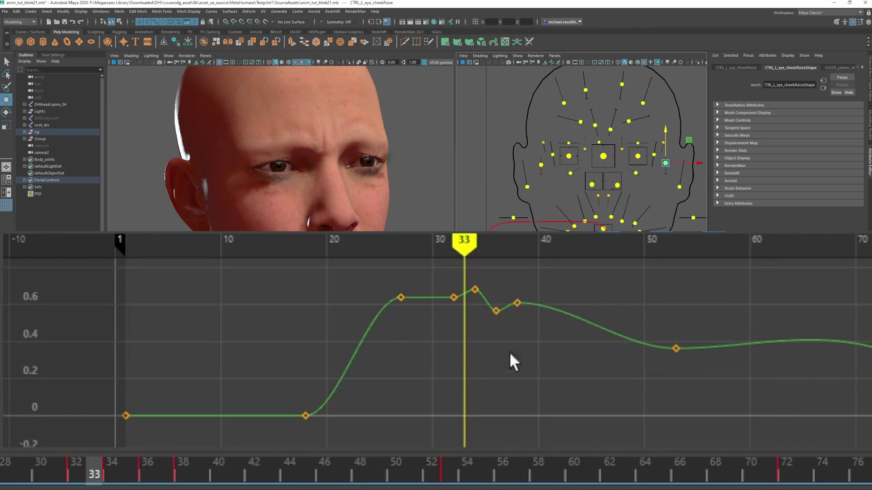